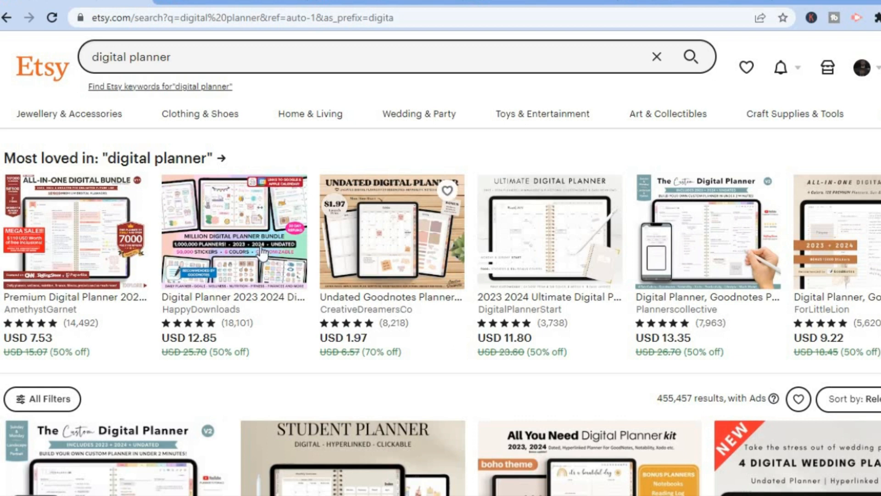
- Examine the Etsy digital planner listings and the Google result on the recommended digital planner size for iPad
{"action": "left_click", "coordinate": [212, 2]}
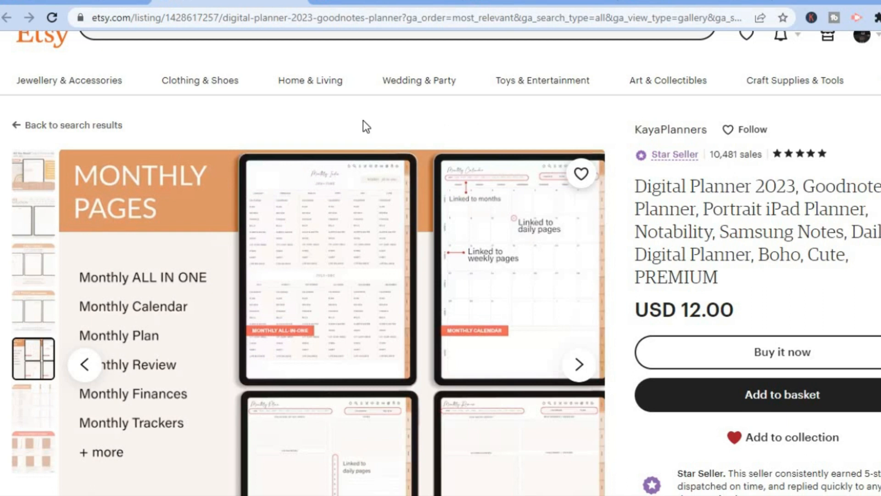
{"action": "left_click", "coordinate": [377, 2]}
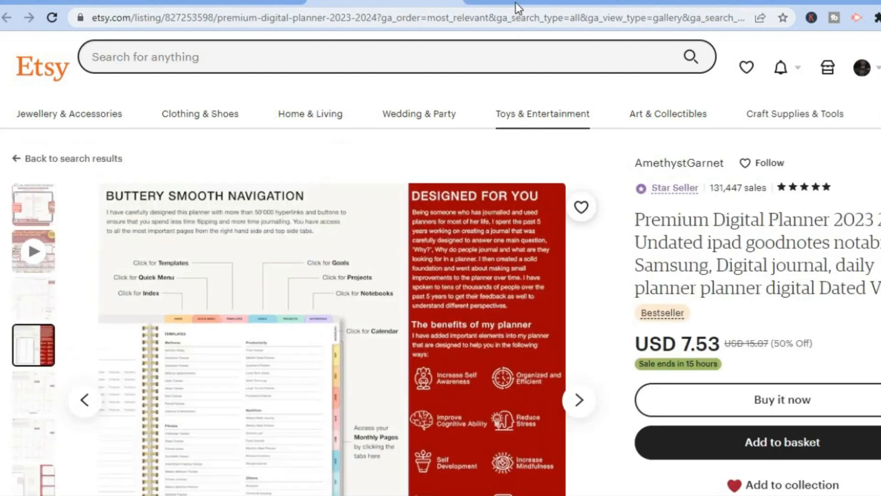
{"action": "left_click", "coordinate": [516, 3]}
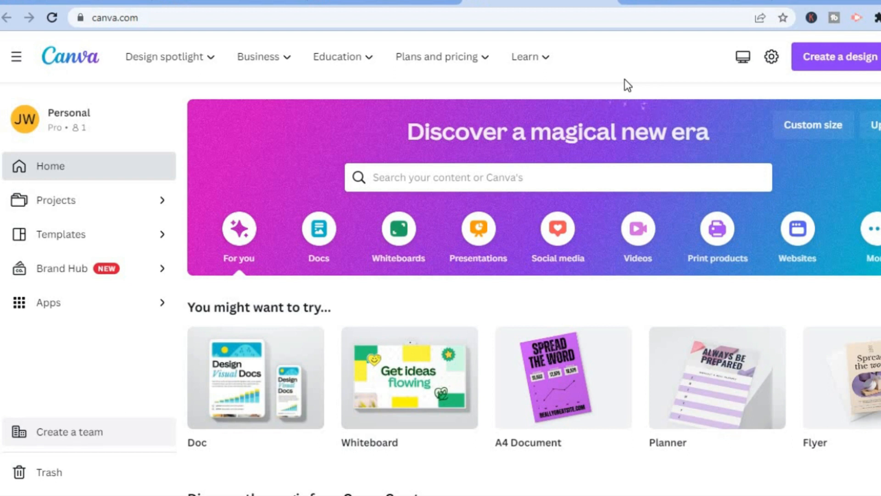
{"action": "left_click", "coordinate": [673, 3]}
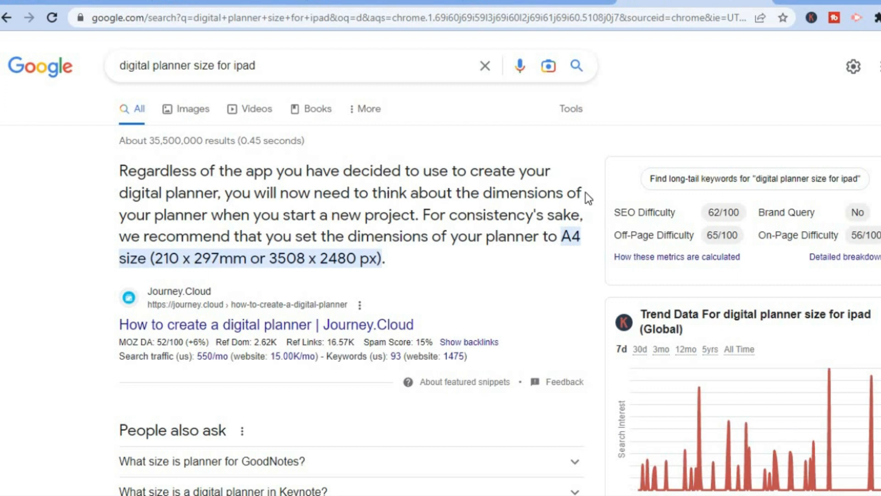
- Switch to Canva and create a blank A4 document measuring 210 × 297 mm
{"action": "left_click", "coordinate": [529, 4]}
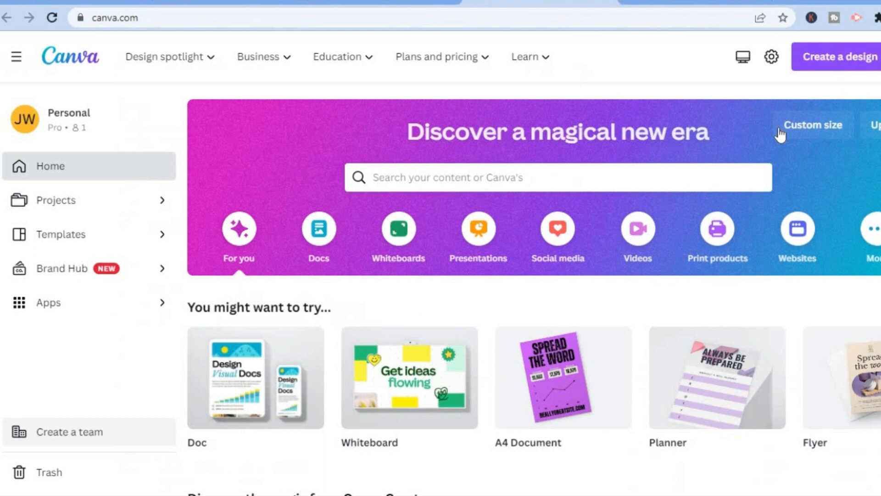
{"action": "left_click", "coordinate": [826, 68]}
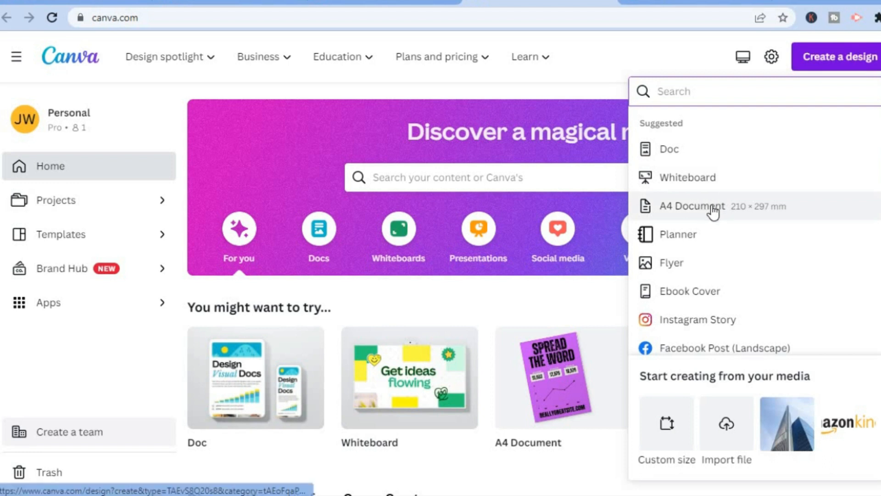
{"action": "left_click", "coordinate": [712, 207]}
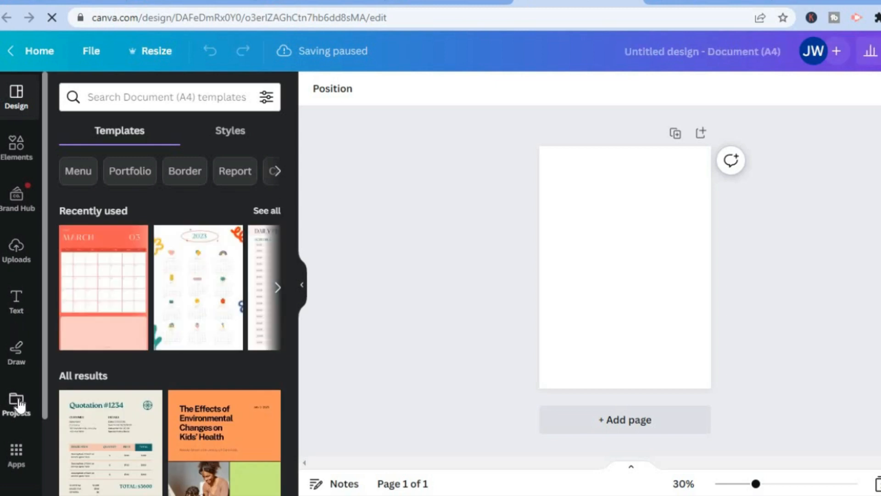
{"action": "left_click", "coordinate": [569, 290]}
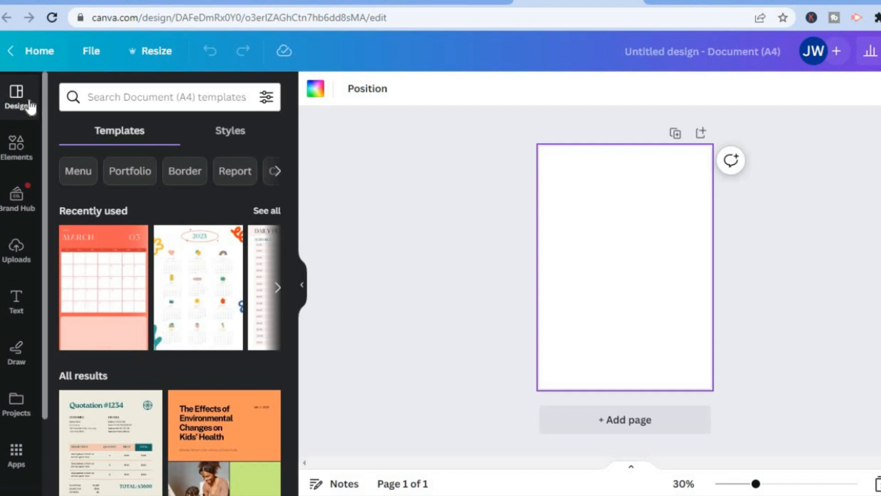
- Search the templates for "months 2023" and apply all 12 pages of the Minimalist Modern Red Grey 2023 Calendar
{"action": "left_click", "coordinate": [120, 98]}
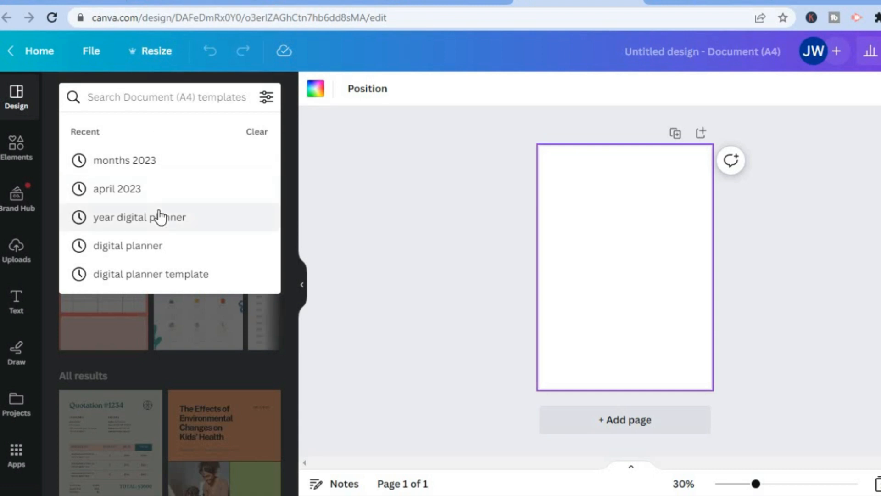
{"action": "left_click", "coordinate": [131, 163]}
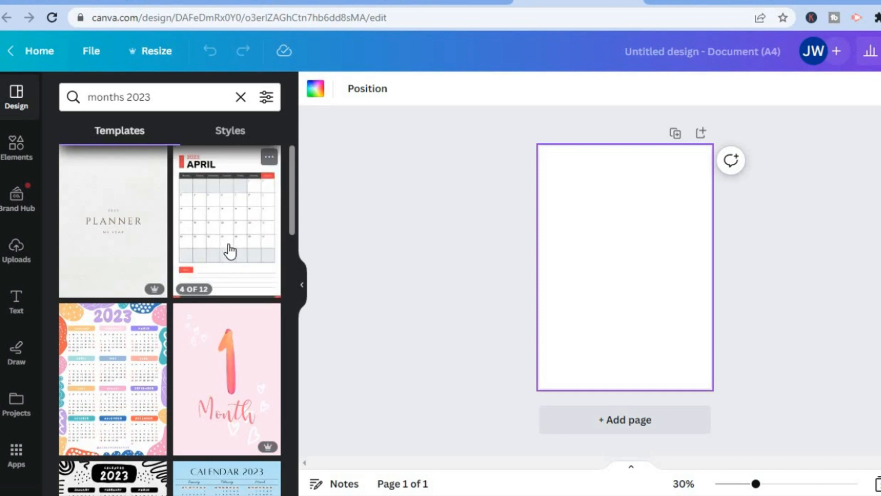
{"action": "left_click", "coordinate": [229, 251]}
{"action": "left_click", "coordinate": [230, 251]}
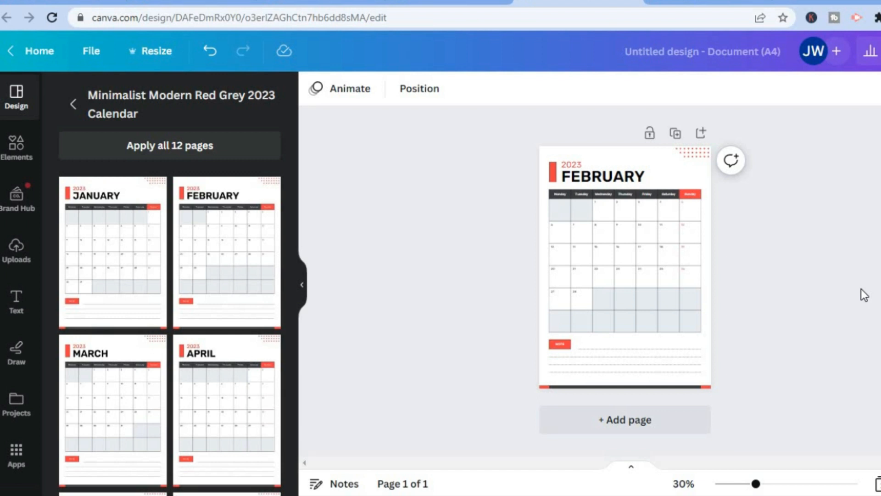
{"action": "left_click", "coordinate": [169, 145]}
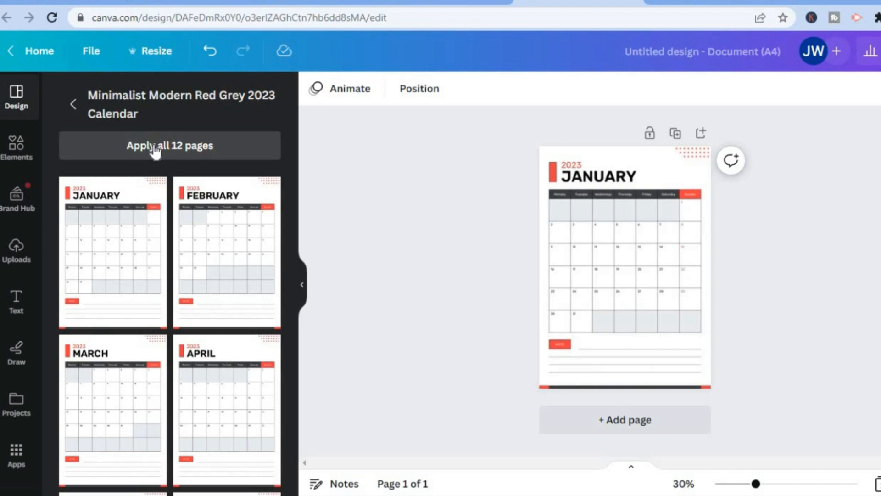
{"action": "left_click", "coordinate": [155, 147]}
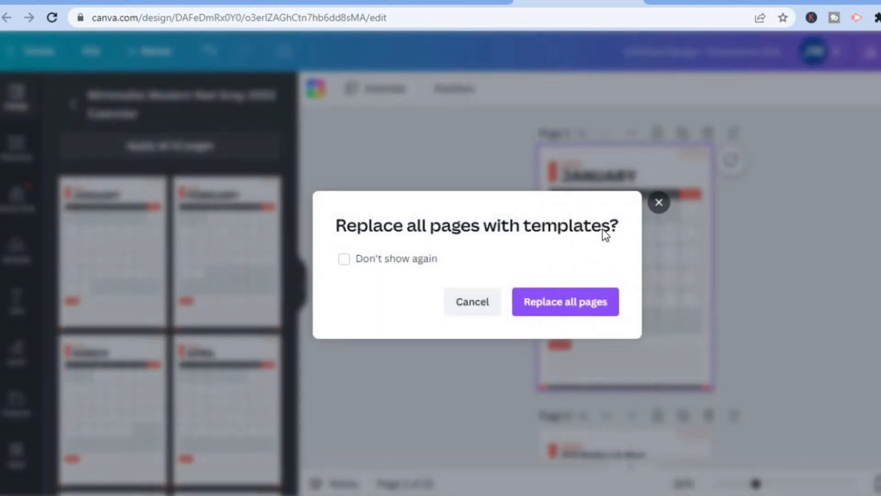
{"action": "left_click", "coordinate": [473, 302]}
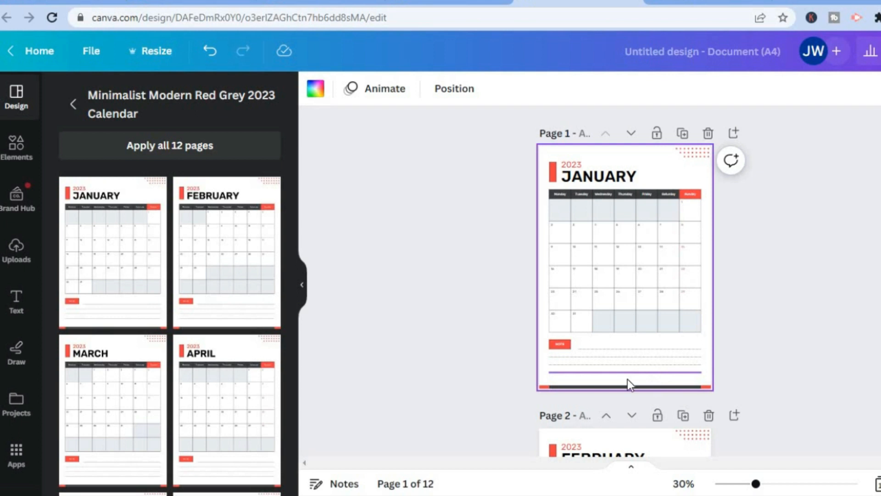
- Delete the red dot pattern from the upper-right corner of the January page
{"action": "left_click", "coordinate": [695, 150]}
{"action": "left_click", "coordinate": [696, 194]}
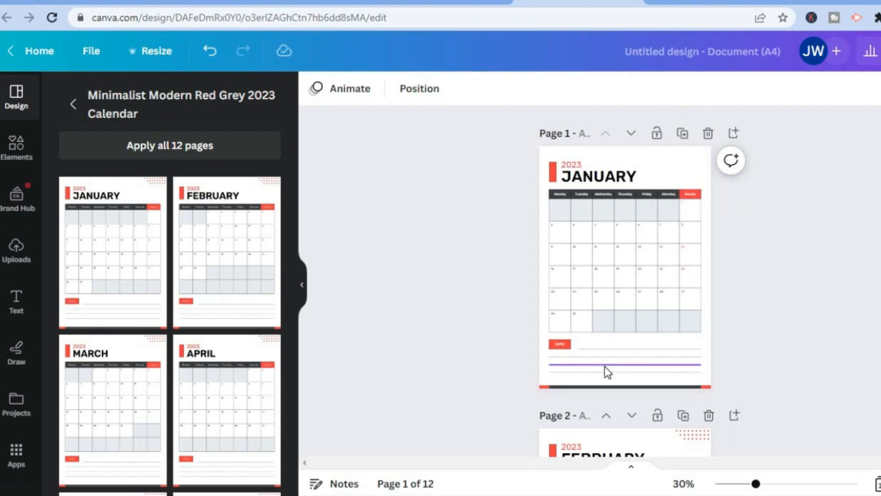
{"action": "left_click", "coordinate": [680, 161]}
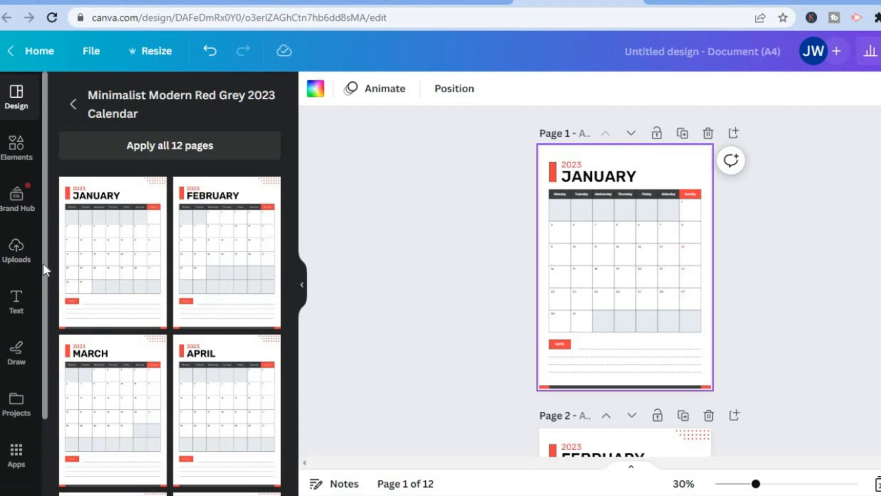
- Set the coffee bean photo from the Food backgrounds as the background of the January page
{"action": "scroll", "coordinate": [46, 365], "scroll_direction": "down", "scroll_amount": 2}
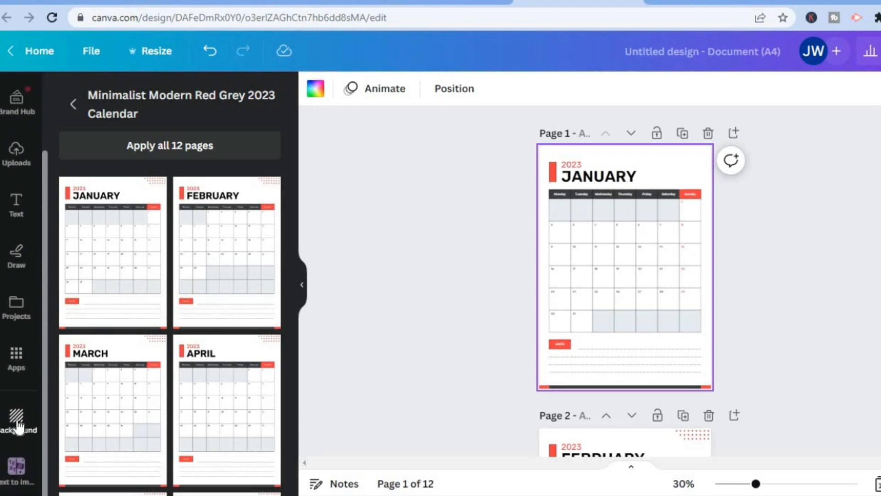
{"action": "left_click", "coordinate": [18, 424]}
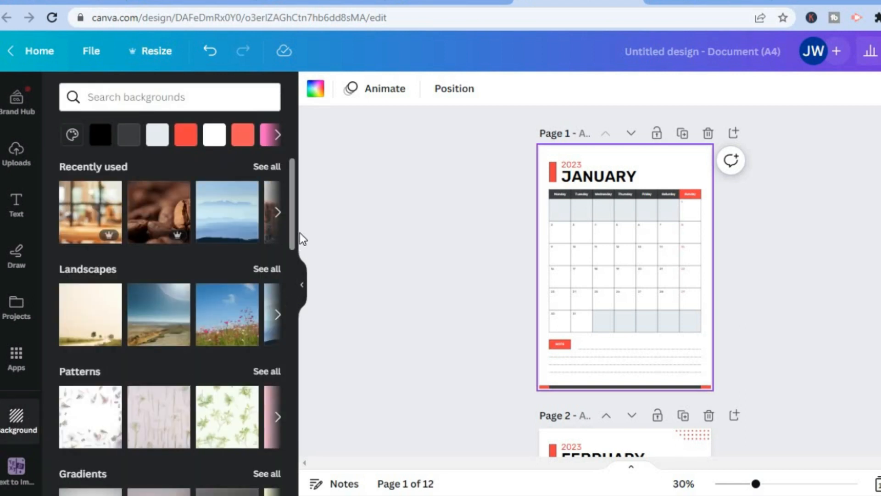
{"action": "left_click_drag", "start_coordinate": [291, 220], "coordinate": [249, 210]}
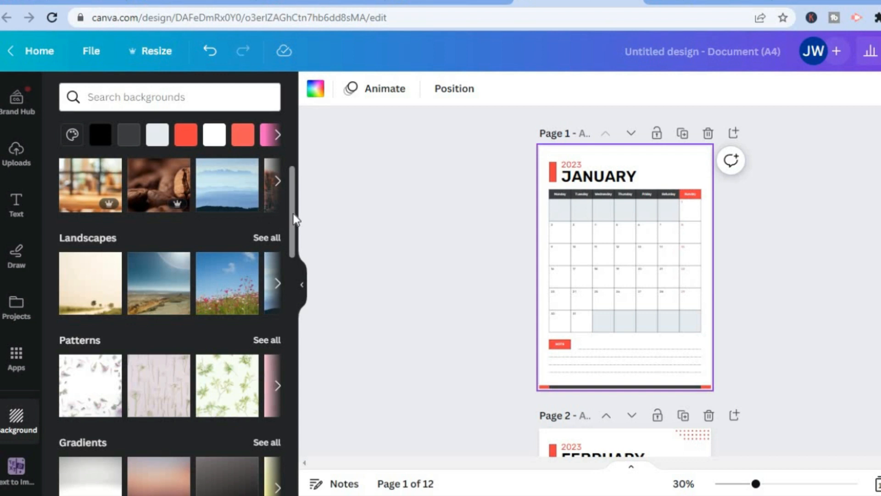
{"action": "left_click_drag", "start_coordinate": [295, 219], "coordinate": [291, 316]}
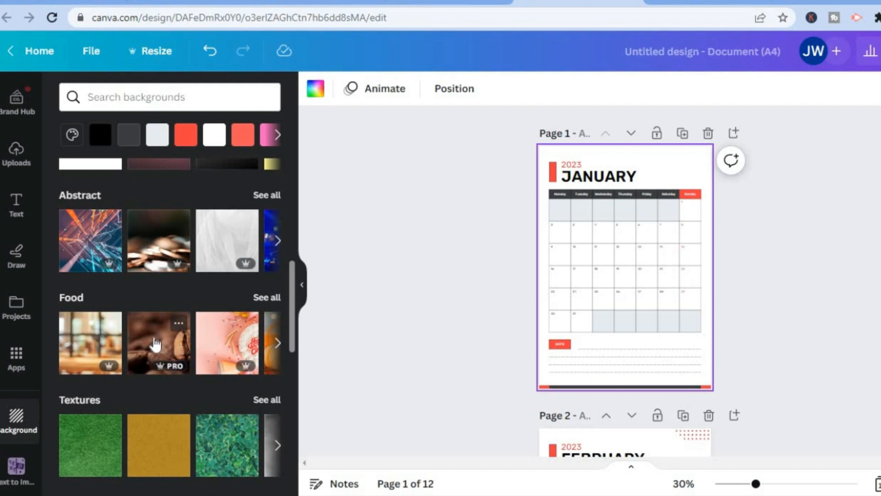
{"action": "left_click", "coordinate": [156, 344]}
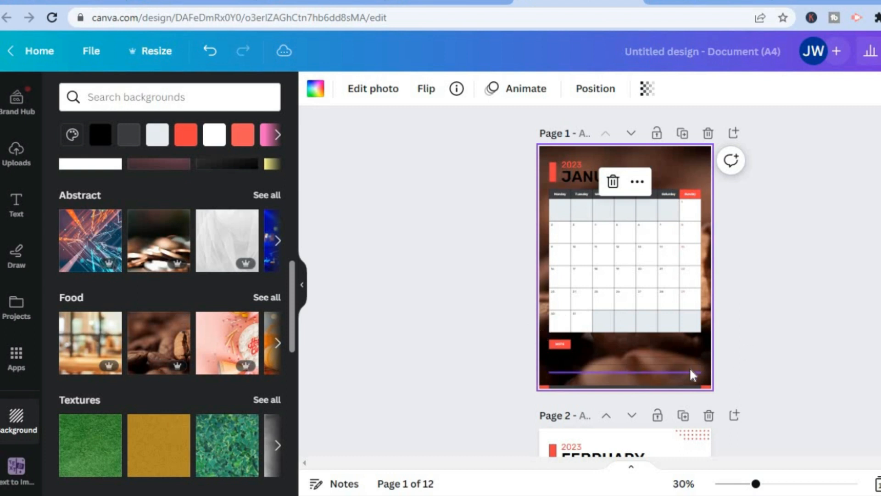
{"action": "left_click", "coordinate": [752, 212]}
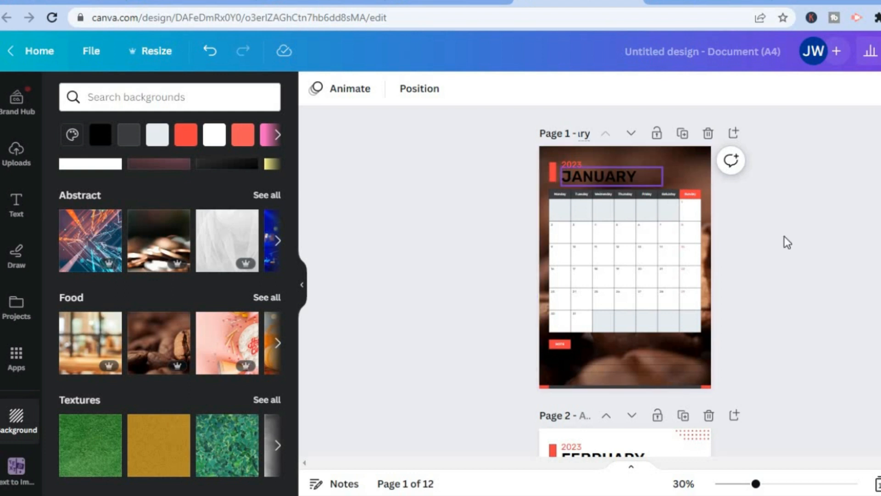
- Examine the daily page layouts image in the Etsy planner listing and review the monthly calendar pages in the Canva design
{"action": "scroll", "coordinate": [589, 134], "scroll_direction": "down", "scroll_amount": 5}
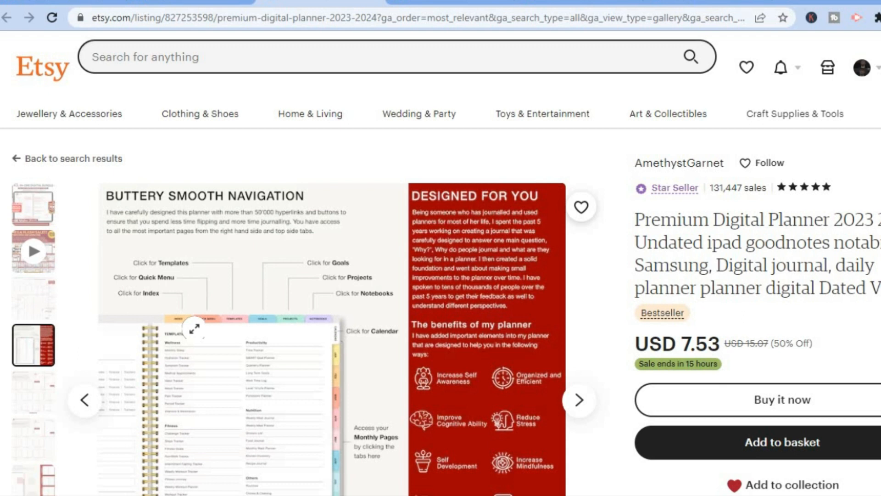
{"action": "left_click", "coordinate": [35, 403]}
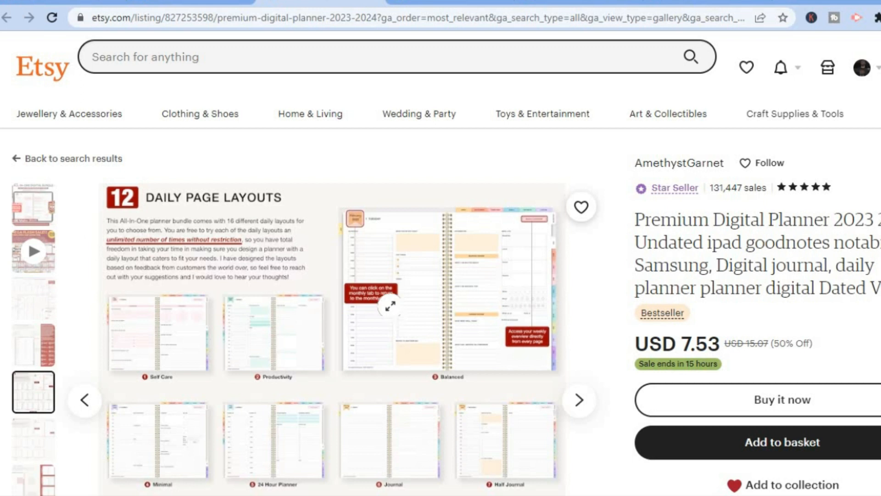
{"action": "left_click", "coordinate": [579, 5]}
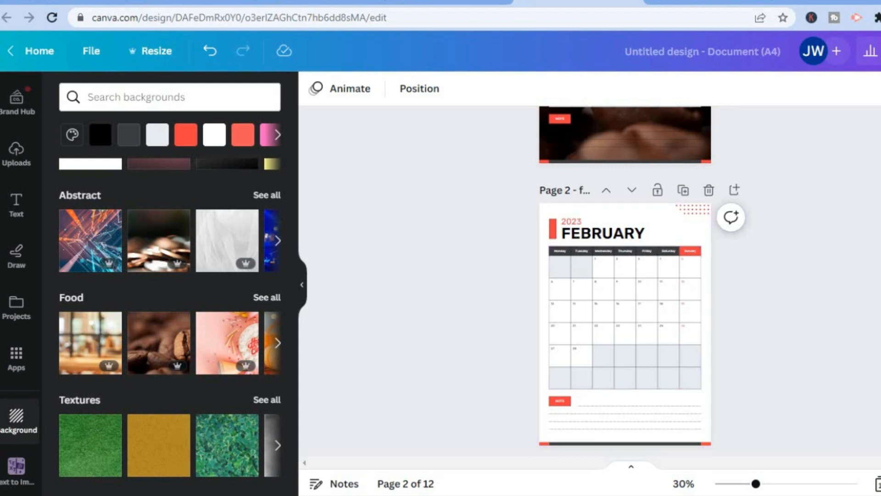
{"action": "scroll", "coordinate": [648, 287], "scroll_direction": "down", "scroll_amount": 10}
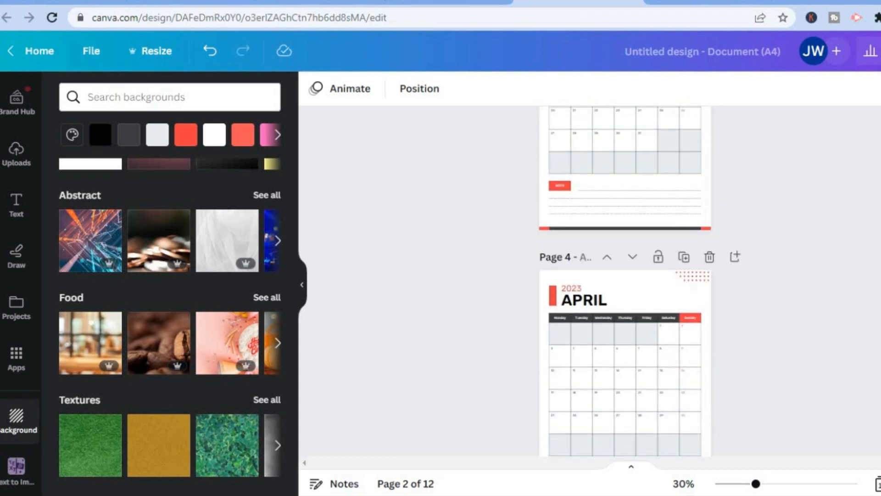
{"action": "scroll", "coordinate": [624, 280], "scroll_direction": "up", "scroll_amount": 5}
{"action": "scroll", "coordinate": [624, 281], "scroll_direction": "down", "scroll_amount": 4}
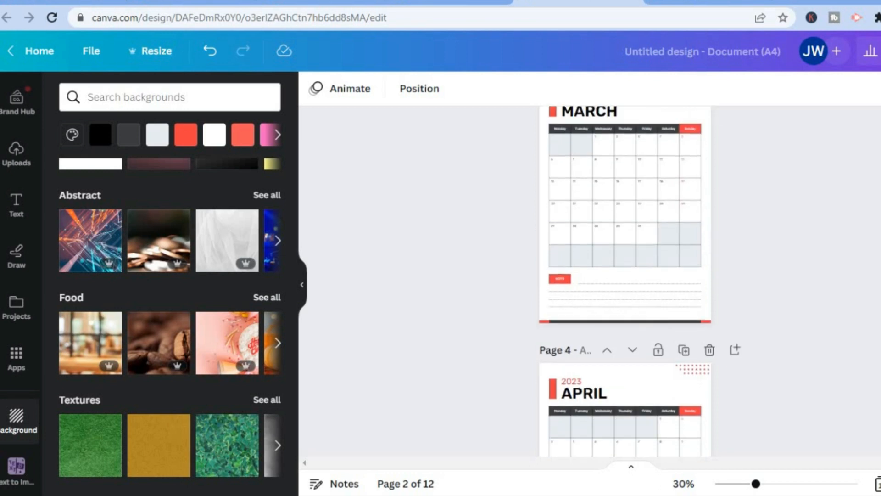
{"action": "scroll", "coordinate": [624, 281], "scroll_direction": "up", "scroll_amount": 5}
{"action": "scroll", "coordinate": [624, 281], "scroll_direction": "up", "scroll_amount": 2}
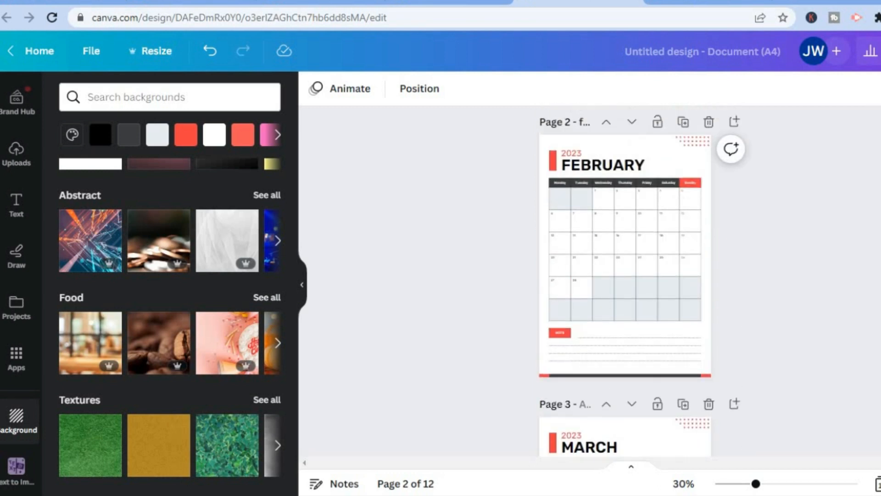
{"action": "scroll", "coordinate": [643, 250], "scroll_direction": "up", "scroll_amount": 6}
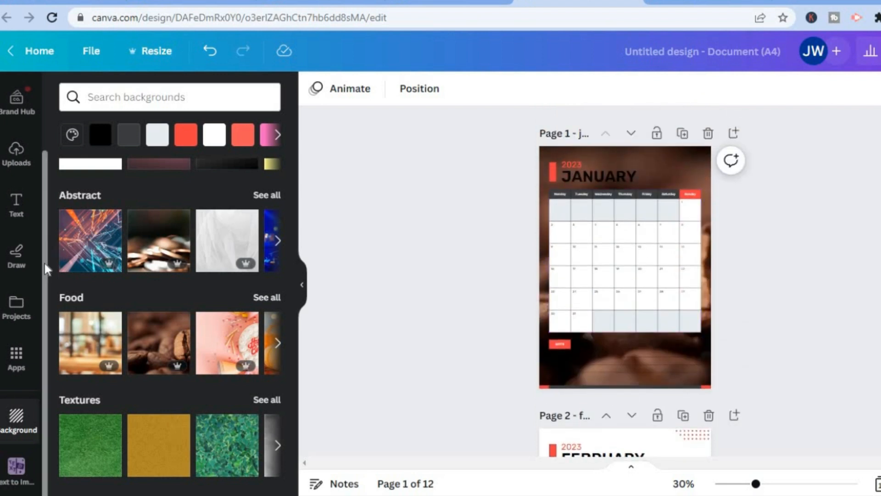
- Add a rounded square to the January page and place it overhanging the page's right edge beside the upper calendar rows
{"action": "left_click_drag", "start_coordinate": [45, 262], "coordinate": [49, 160]}
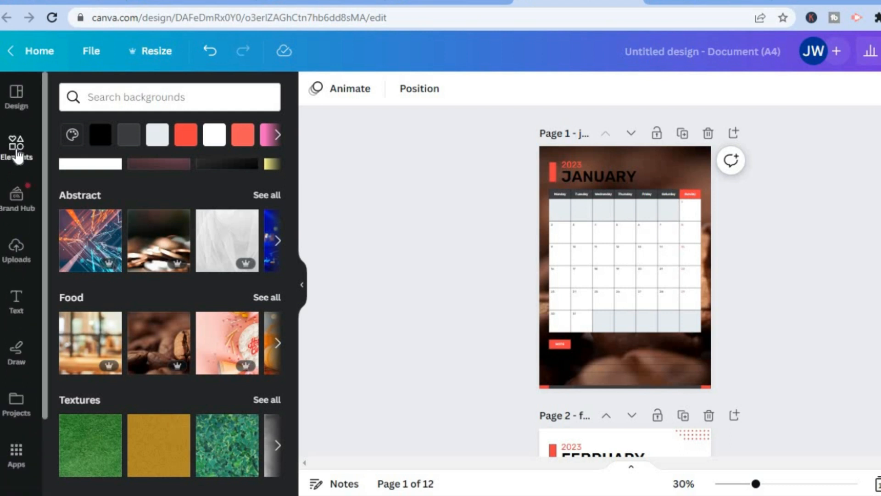
{"action": "left_click", "coordinate": [17, 156]}
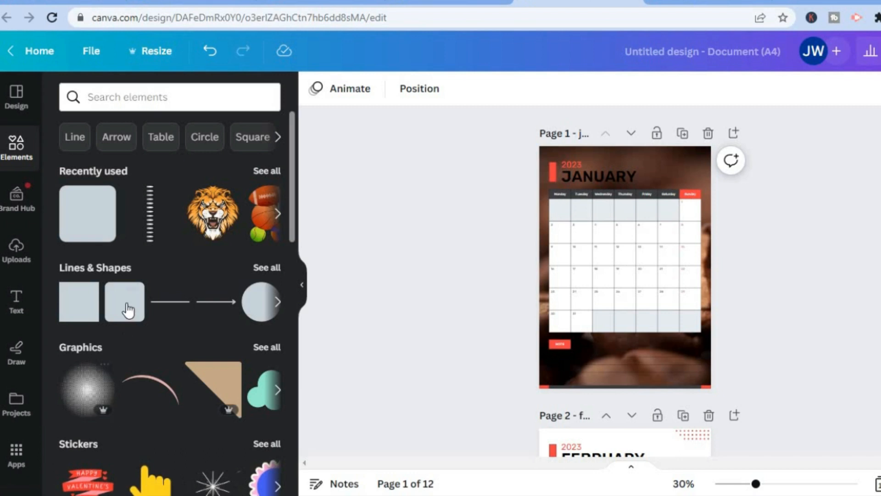
{"action": "left_click_drag", "start_coordinate": [129, 304], "coordinate": [721, 216]}
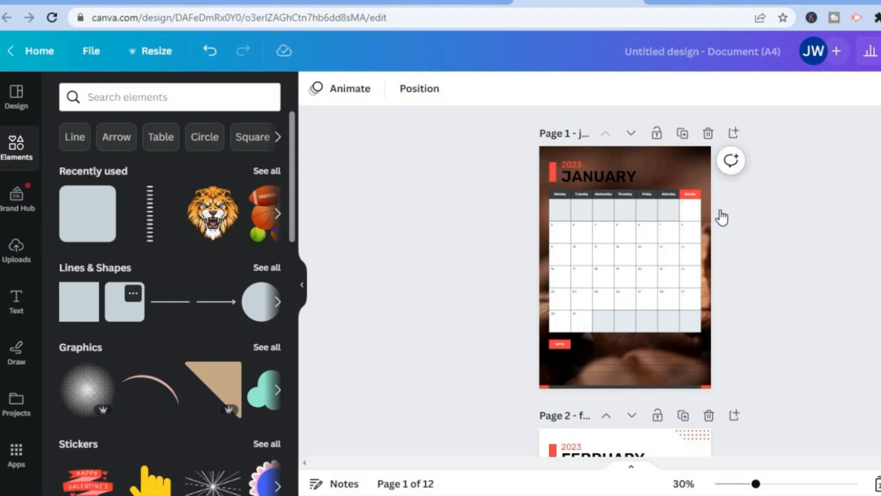
{"action": "left_click", "coordinate": [124, 312]}
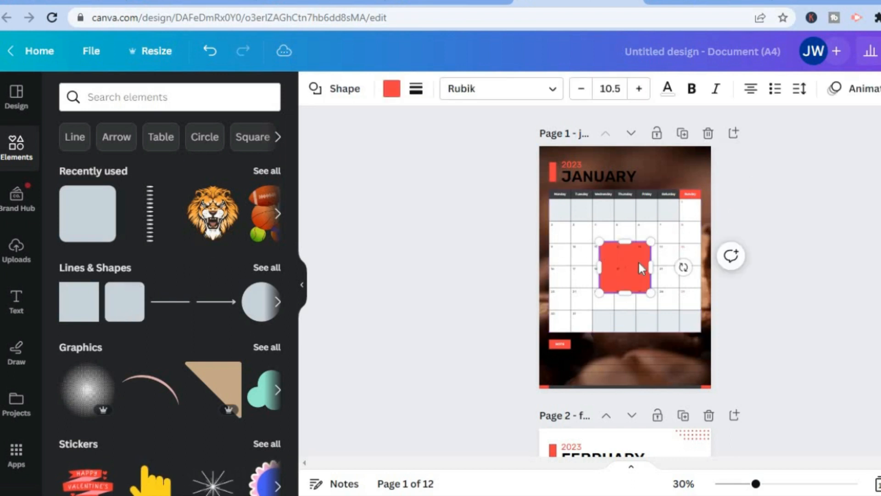
{"action": "left_click_drag", "start_coordinate": [641, 263], "coordinate": [731, 214]}
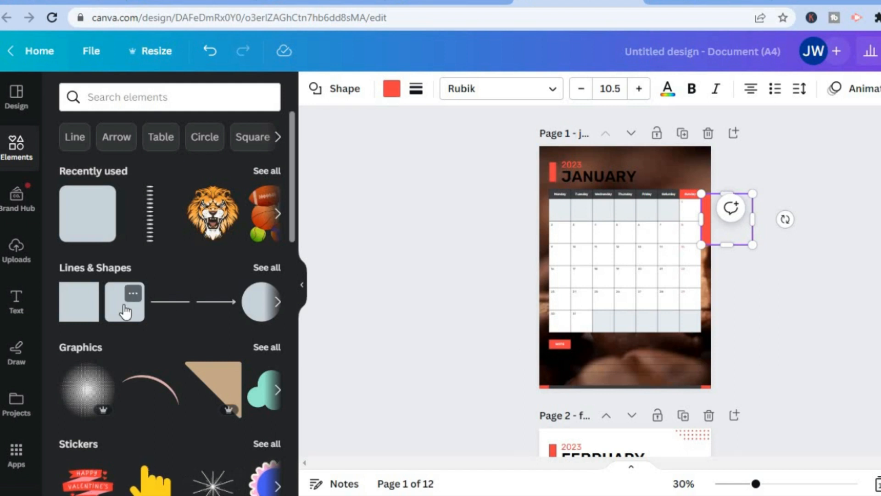
- Add a second rounded square to the January page directly below the first side tab, overhanging the page edge, and fill it dark blue
{"action": "left_click", "coordinate": [124, 311]}
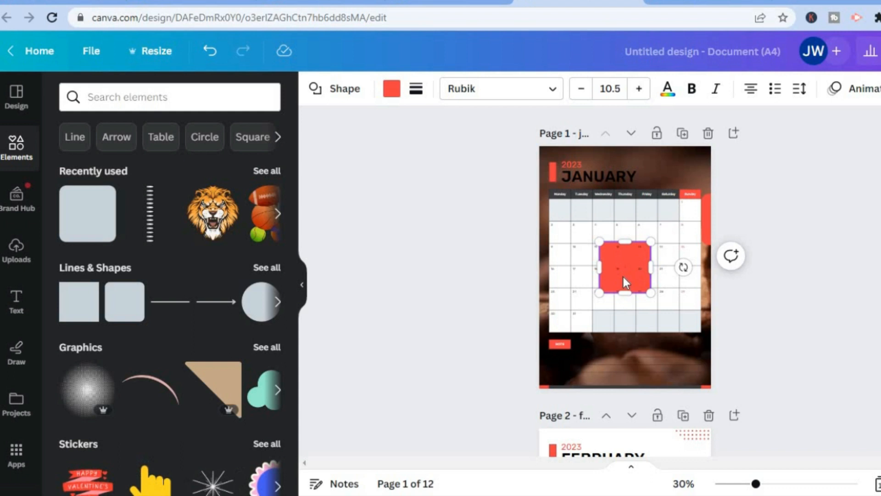
{"action": "left_click_drag", "start_coordinate": [654, 275], "coordinate": [725, 284]}
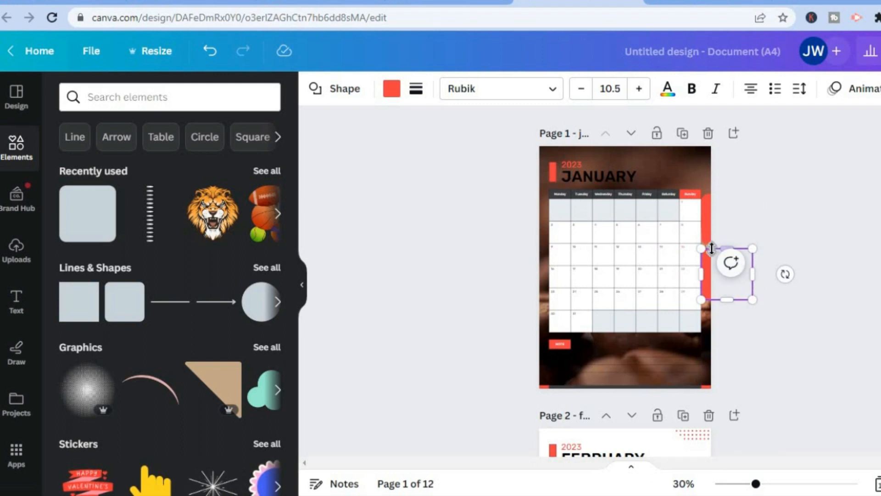
{"action": "left_click", "coordinate": [392, 100]}
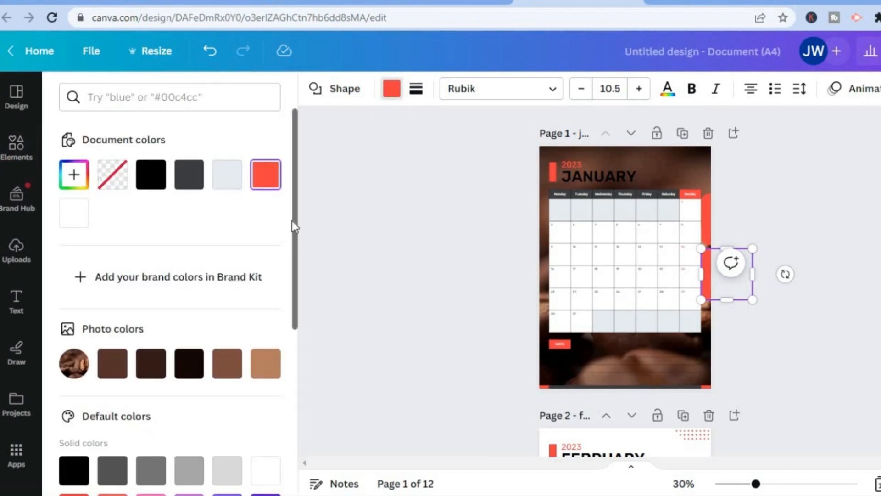
{"action": "left_click_drag", "start_coordinate": [299, 211], "coordinate": [297, 354]}
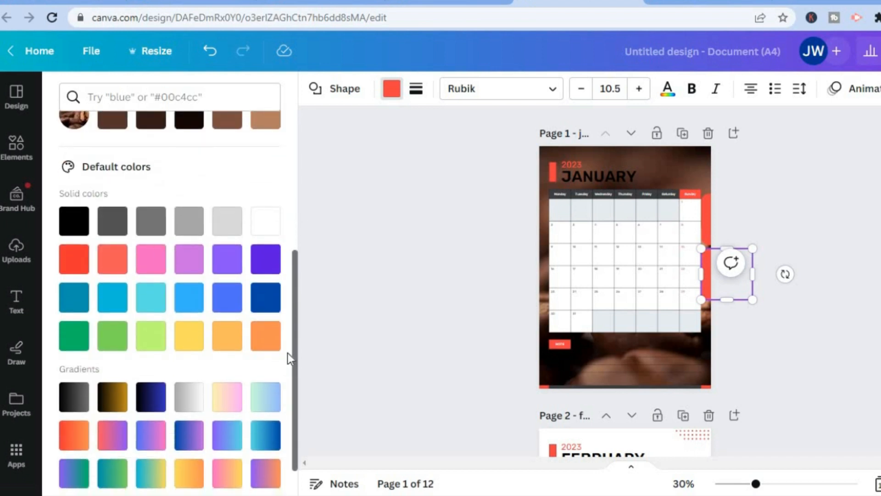
{"action": "left_click", "coordinate": [263, 297]}
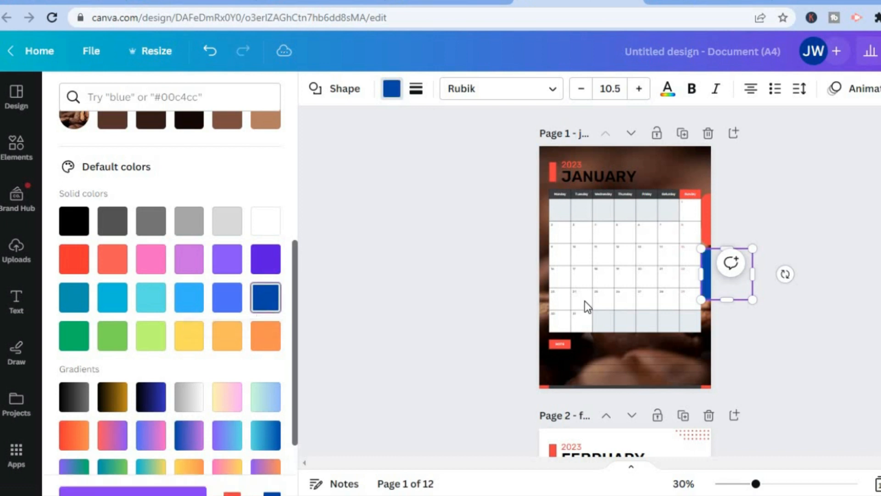
- Fill the upper side tab on the January page with the blue-to-pink gradient from the default colors
{"action": "left_click", "coordinate": [707, 221]}
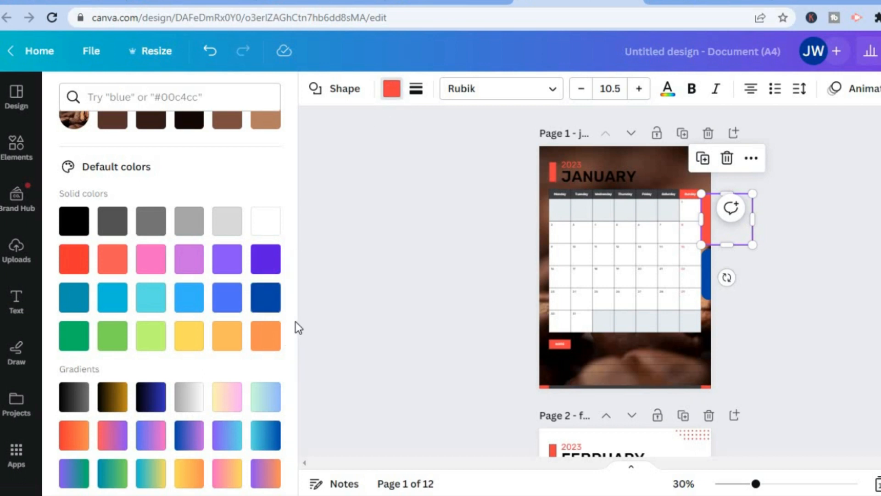
{"action": "scroll", "coordinate": [298, 395], "scroll_direction": "down", "scroll_amount": 1}
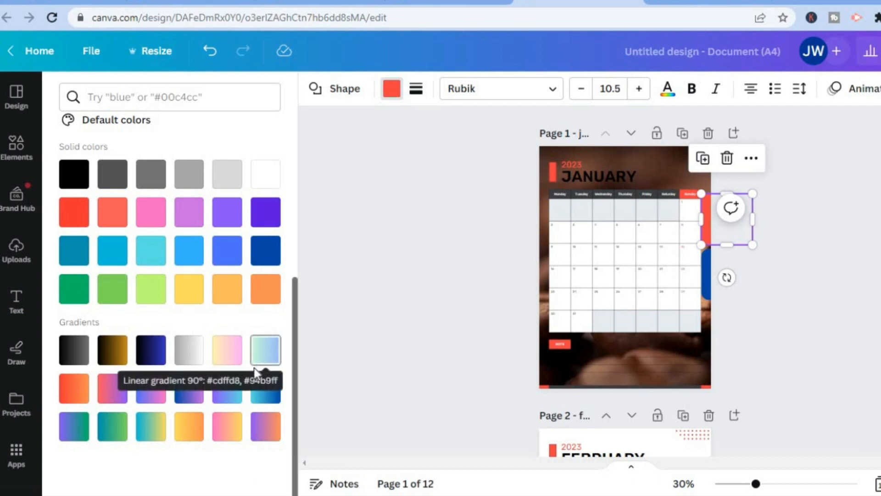
{"action": "left_click", "coordinate": [151, 395]}
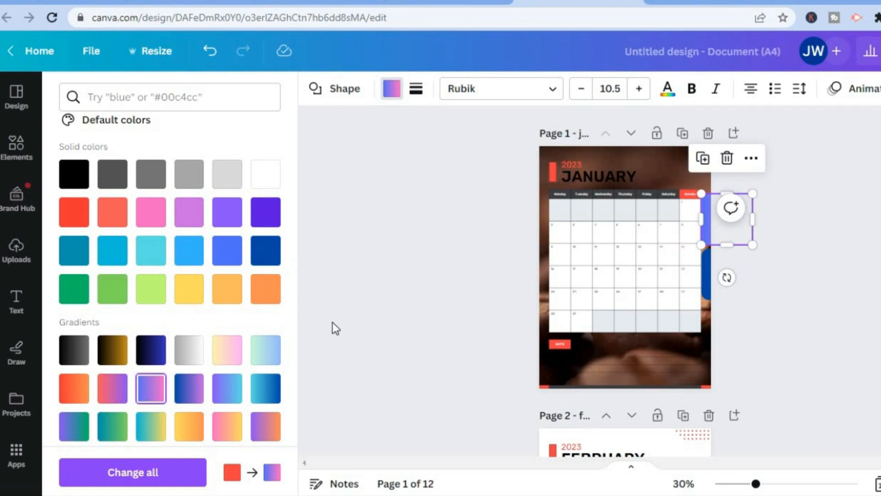
- Add a subheading reading "February" over the upper side tab and narrow its text box to the tab's visible width
{"action": "left_click", "coordinate": [13, 303]}
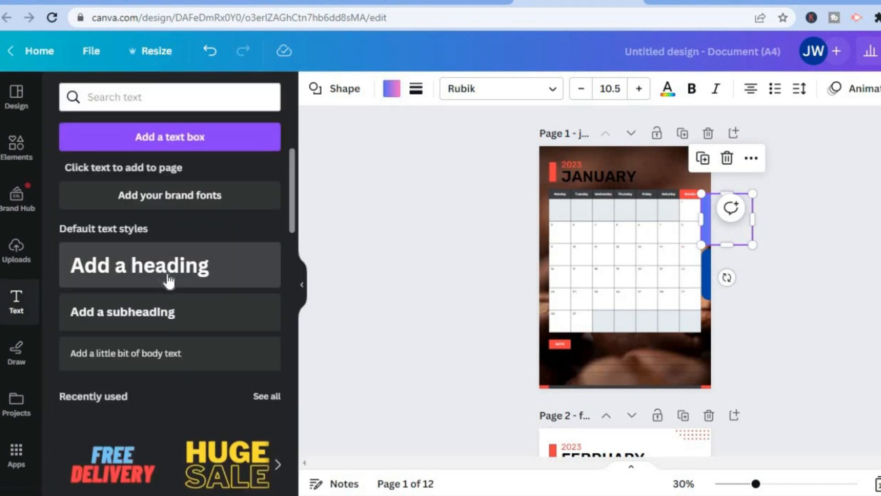
{"action": "left_click", "coordinate": [150, 315]}
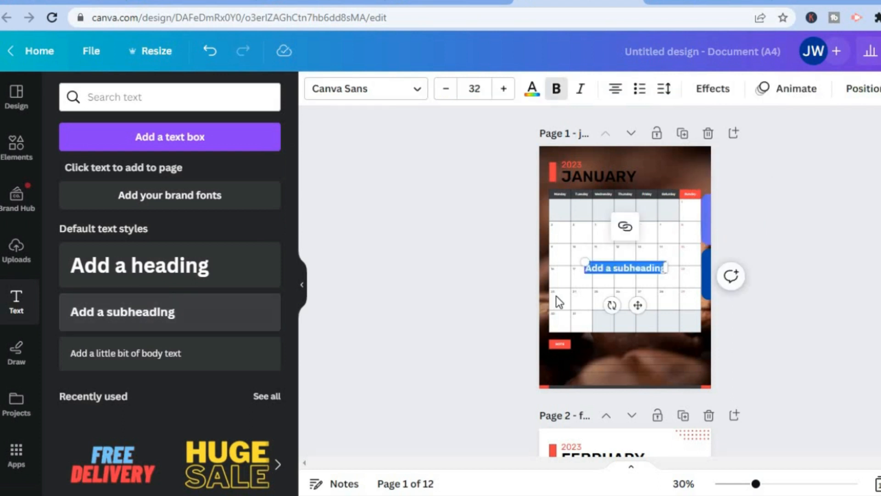
{"action": "left_click_drag", "start_coordinate": [675, 249], "coordinate": [703, 213]}
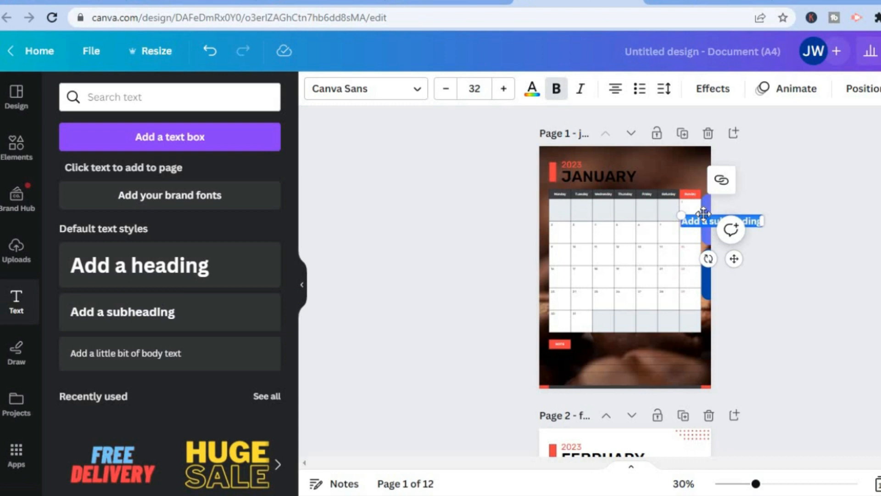
{"action": "key", "text": "BackSpace"}
{"action": "type", "text": "hb"}
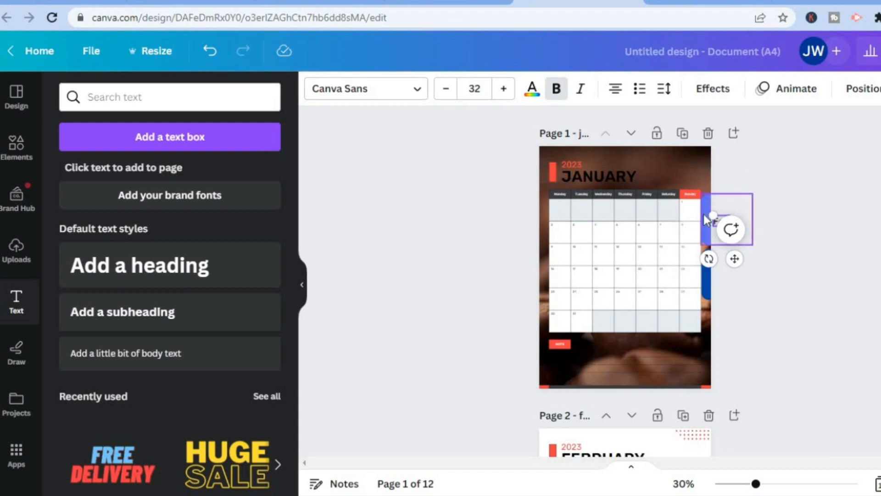
{"action": "type", "text": "ruary"}
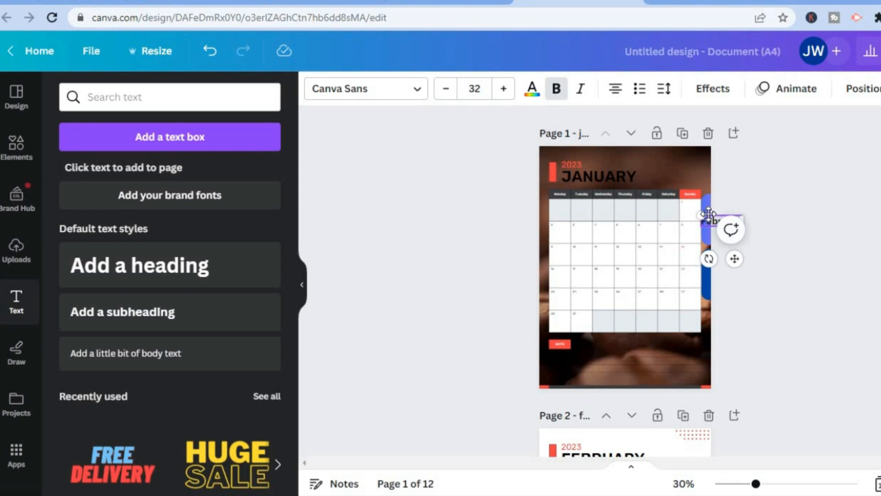
{"action": "left_click_drag", "start_coordinate": [709, 213], "coordinate": [708, 206]}
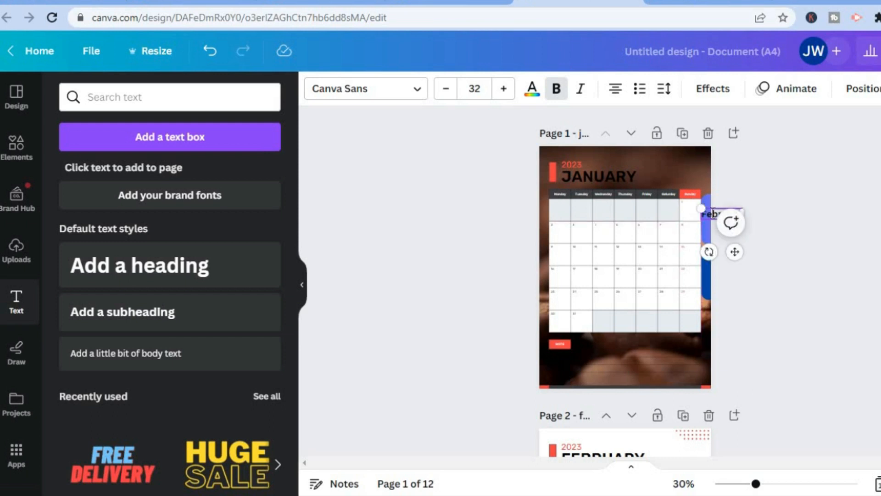
{"action": "left_click", "coordinate": [739, 222]}
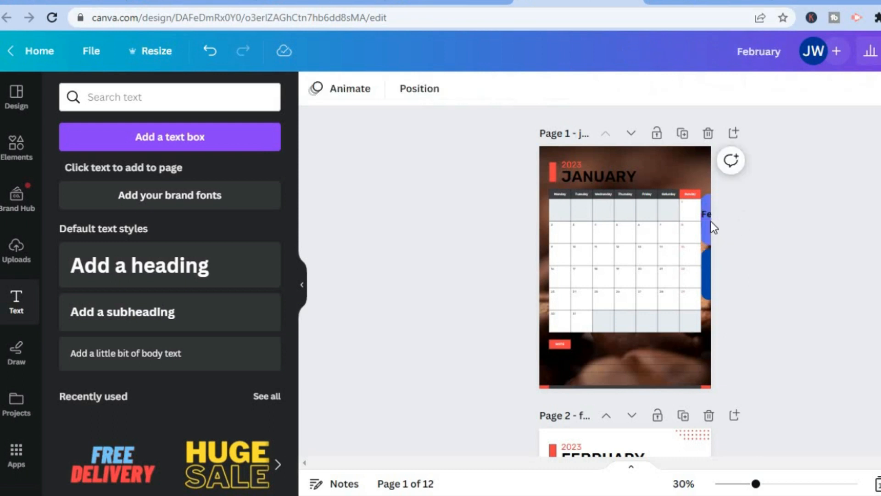
{"action": "left_click", "coordinate": [705, 216]}
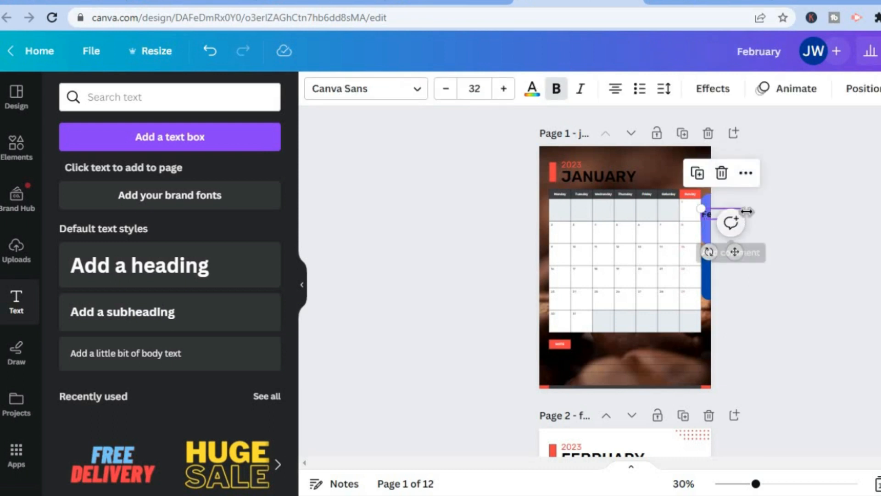
{"action": "left_click_drag", "start_coordinate": [745, 210], "coordinate": [709, 216]}
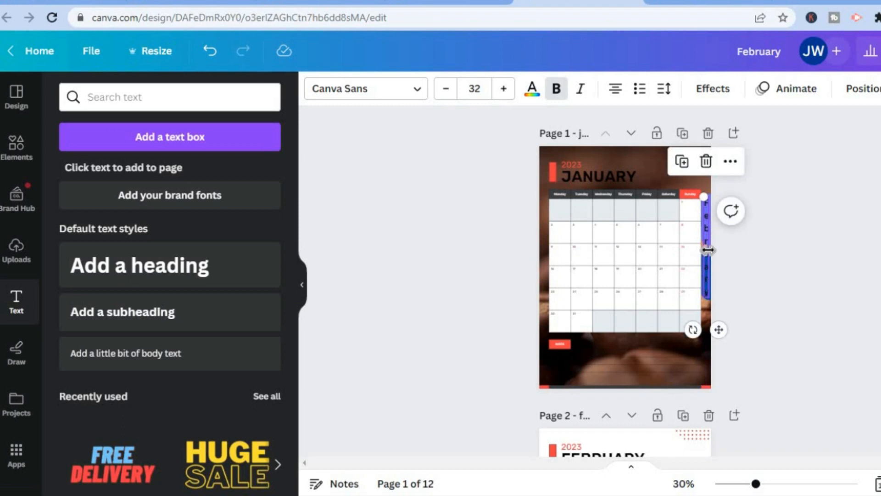
- Reduce the February label's font size, trying 10, 14, 16 and 18, and scale the text to 19 on the tab
{"action": "left_click", "coordinate": [468, 92]}
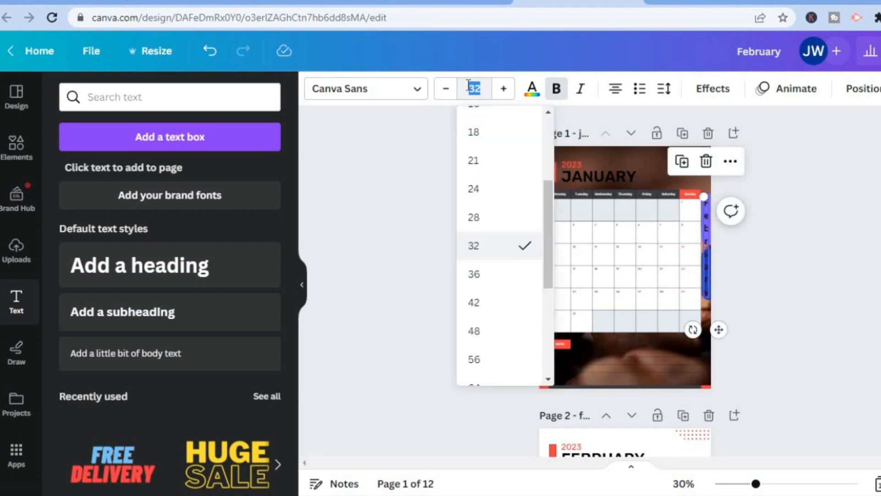
{"action": "left_click", "coordinate": [709, 279]}
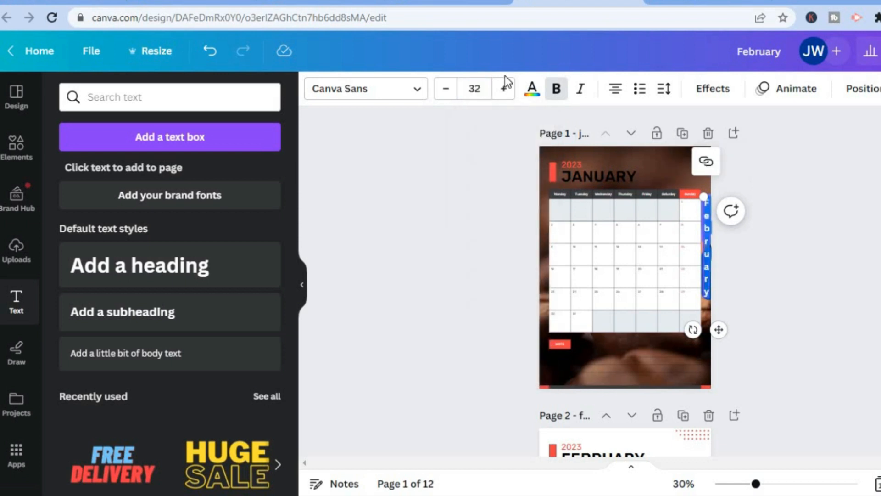
{"action": "left_click", "coordinate": [473, 88]}
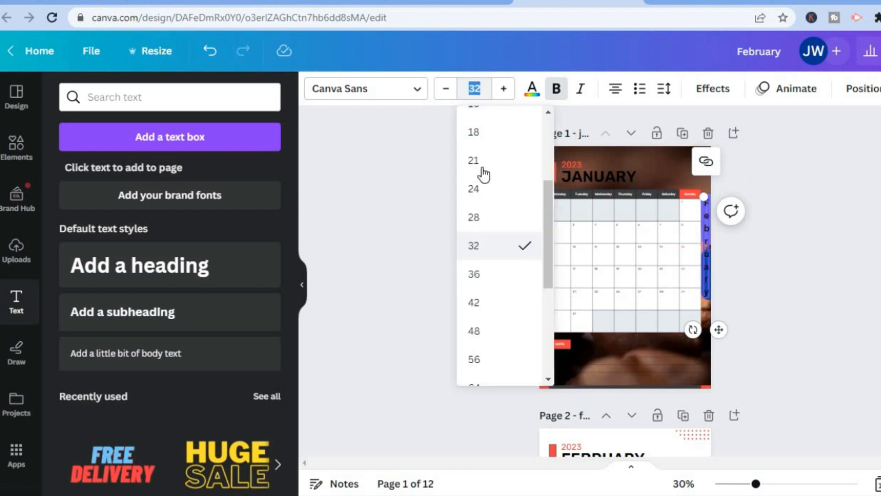
{"action": "left_click_drag", "start_coordinate": [546, 191], "coordinate": [549, 139]}
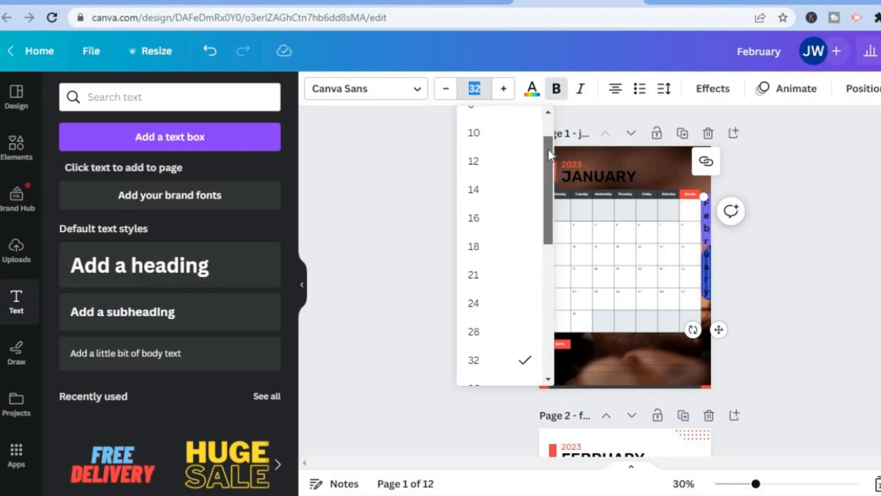
{"action": "left_click", "coordinate": [495, 136]}
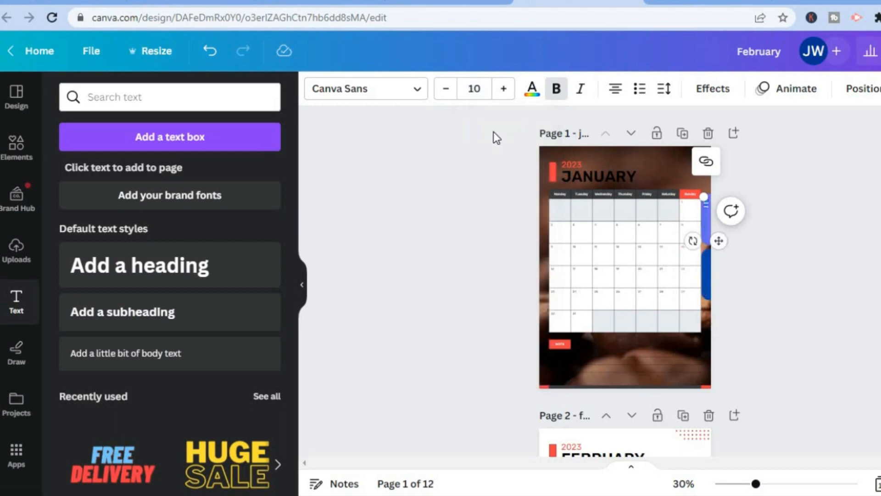
{"action": "left_click", "coordinate": [480, 91]}
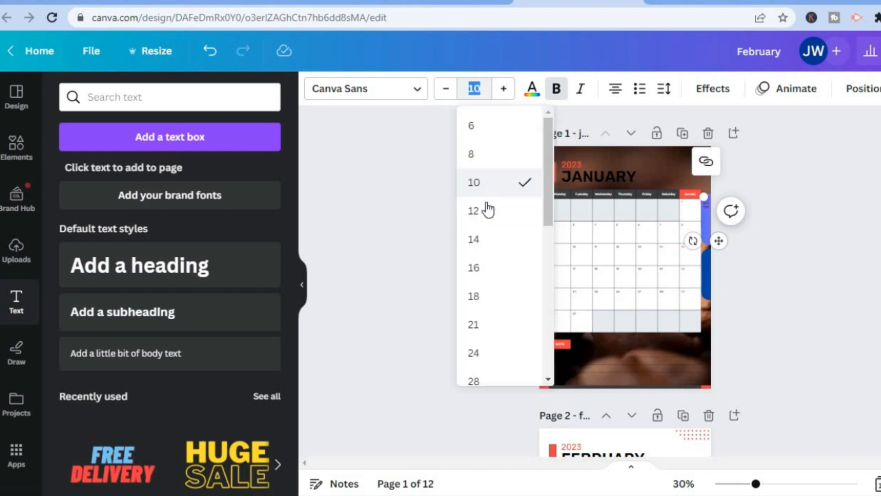
{"action": "left_click", "coordinate": [482, 245]}
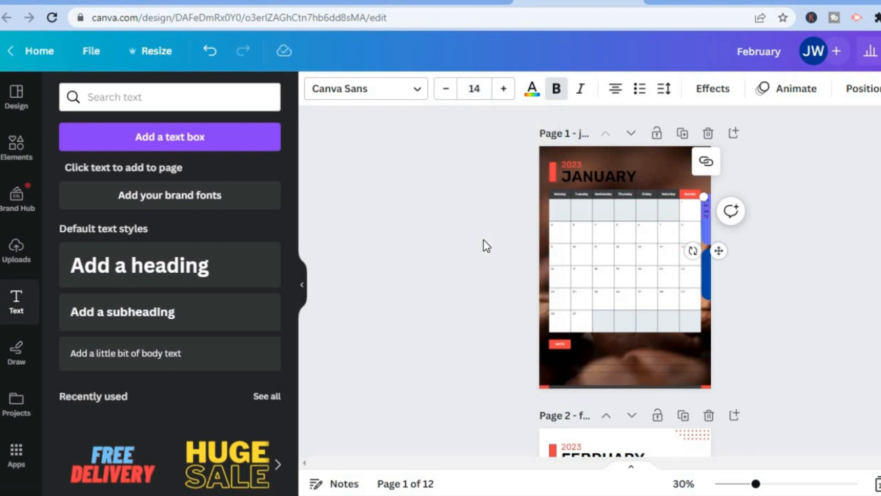
{"action": "left_click", "coordinate": [481, 84]}
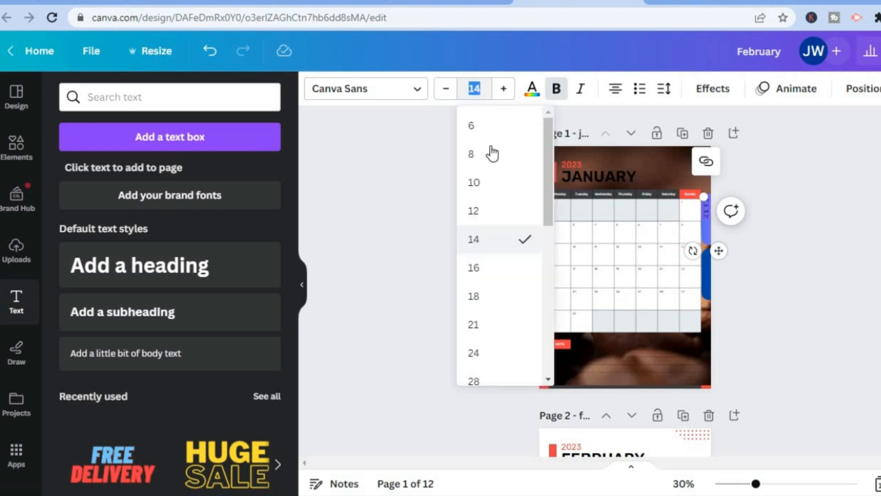
{"action": "left_click", "coordinate": [484, 278]}
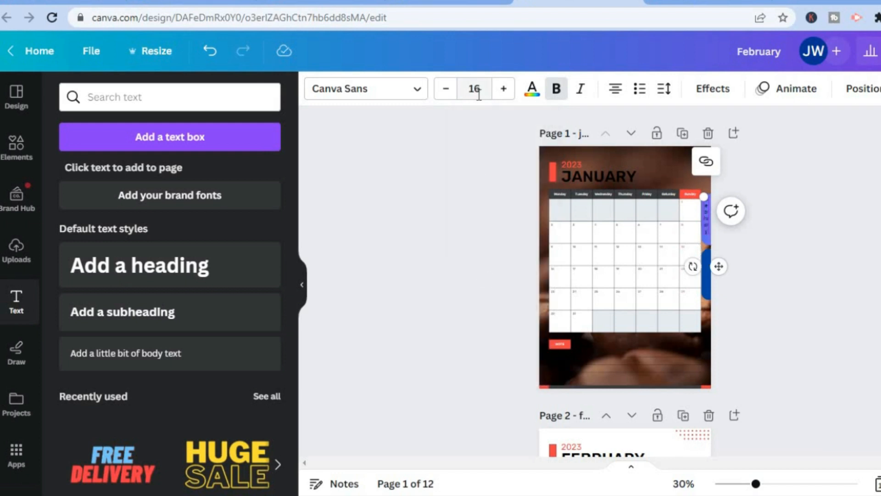
{"action": "left_click", "coordinate": [479, 92]}
{"action": "left_click", "coordinate": [481, 278]}
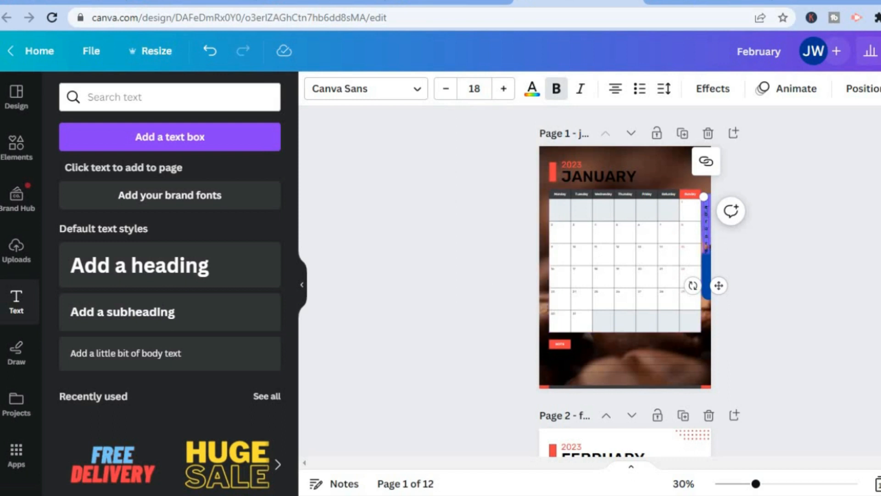
{"action": "left_click_drag", "start_coordinate": [704, 198], "coordinate": [703, 193]}
- Link the February label's text to the document's february page, entering "february" as the link target
{"action": "left_click_drag", "start_coordinate": [705, 246], "coordinate": [709, 232]}
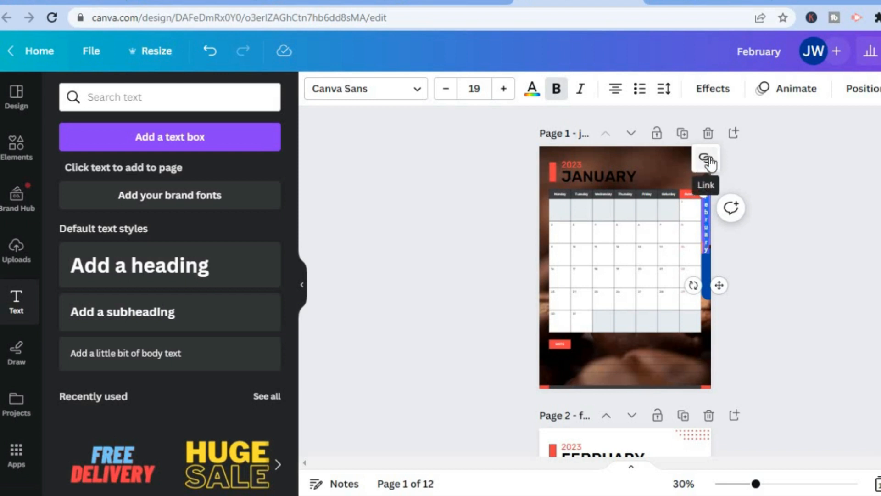
{"action": "left_click", "coordinate": [706, 160]}
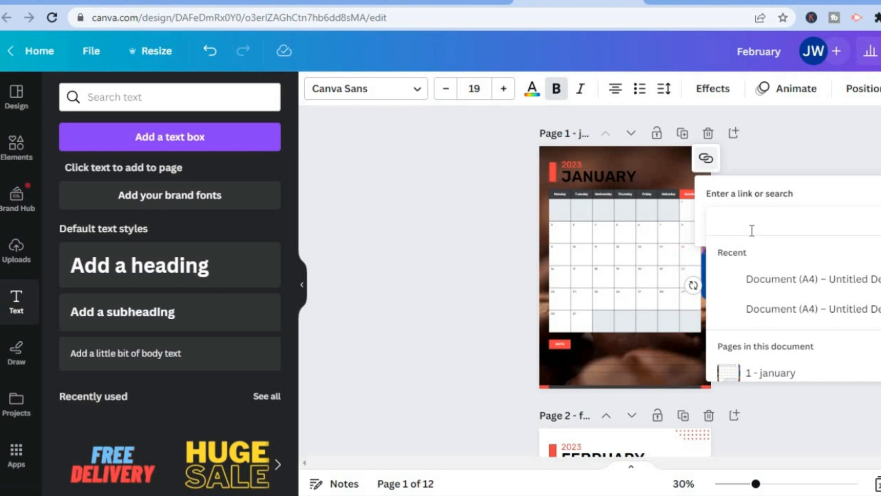
{"action": "left_click", "coordinate": [751, 229]}
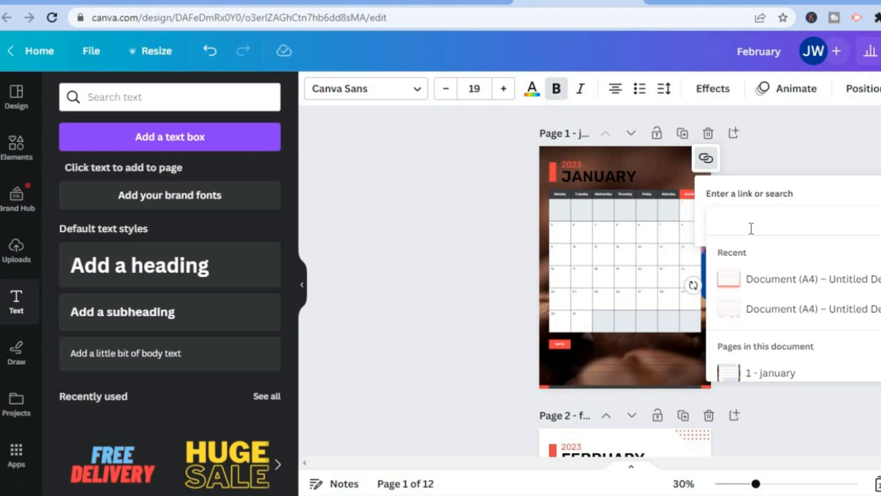
{"action": "type", "text": "february"}
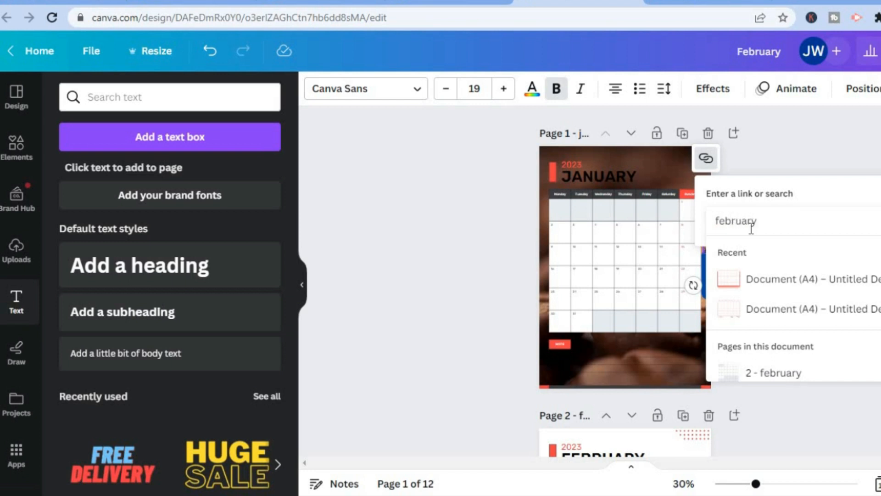
{"action": "key", "text": "Return"}
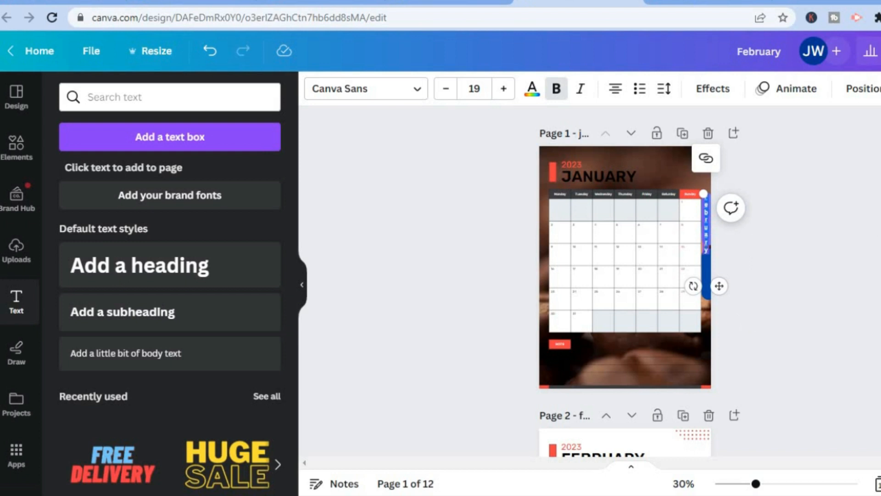
- Open the design's download settings and review the available file types, including PDF Print
{"action": "left_click", "coordinate": [879, 51]}
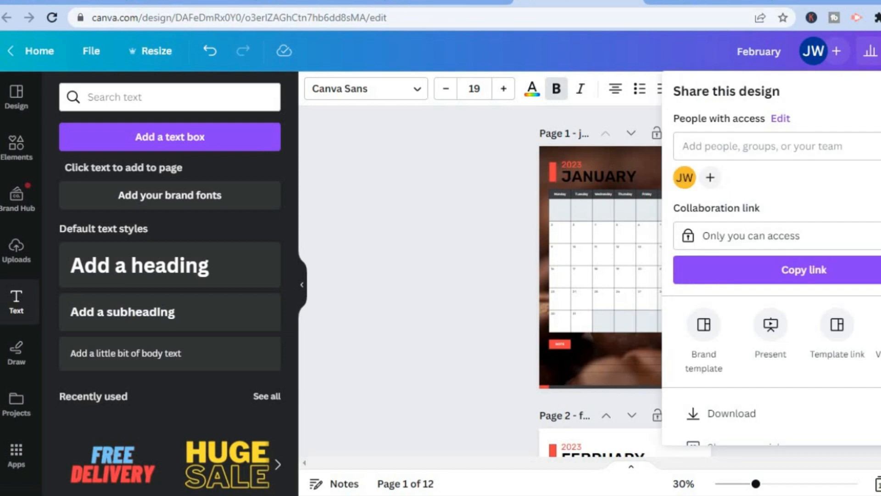
{"action": "scroll", "coordinate": [770, 257], "scroll_direction": "down", "scroll_amount": 2}
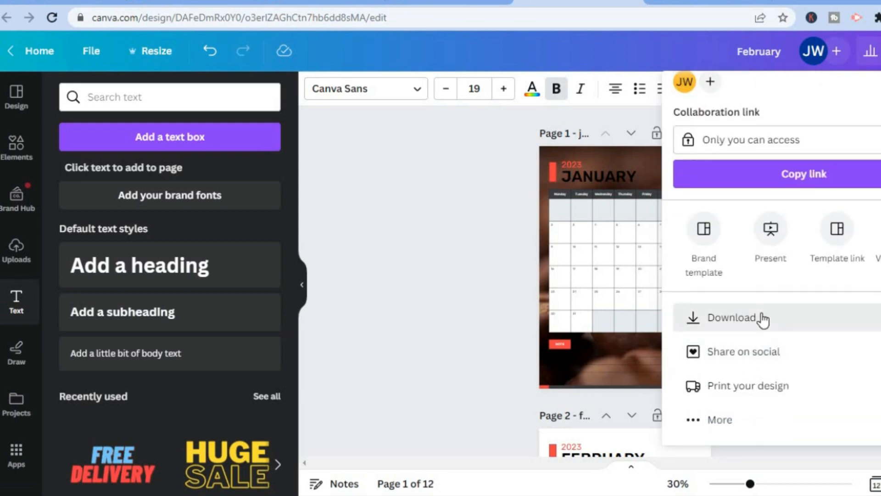
{"action": "left_click", "coordinate": [763, 318]}
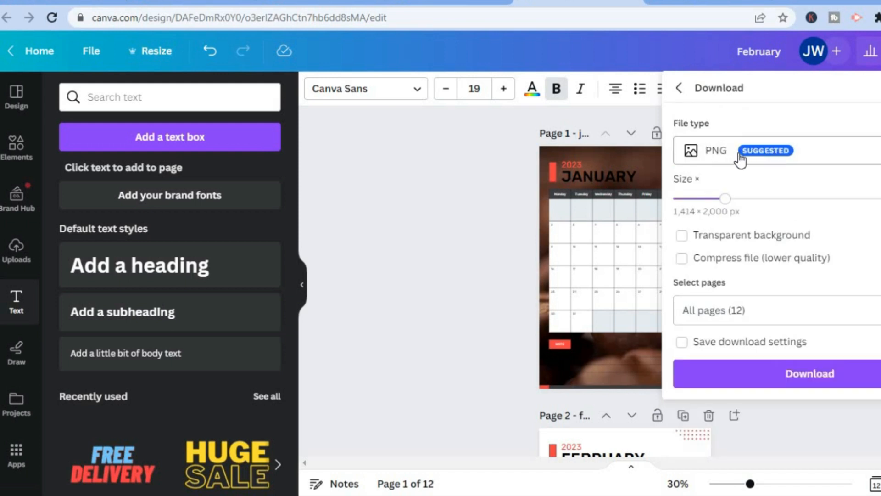
{"action": "left_click", "coordinate": [740, 159]}
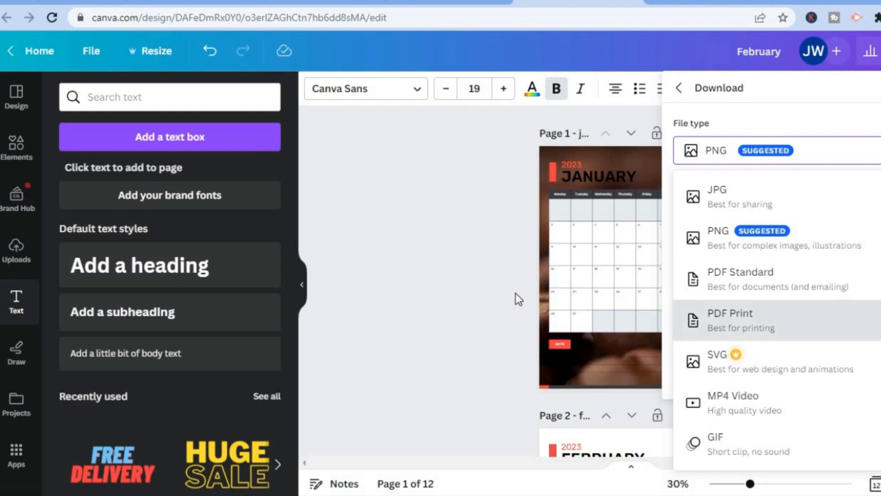
{"action": "left_click", "coordinate": [474, 297]}
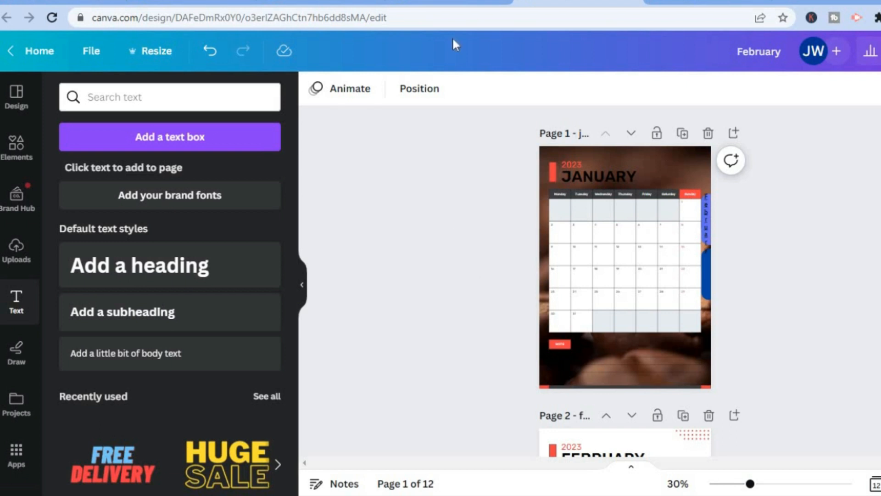
- Switch to the Etsy digital planner listing and examine its preview video and the image explaining the planner's tab navigation
{"action": "left_click", "coordinate": [442, 3]}
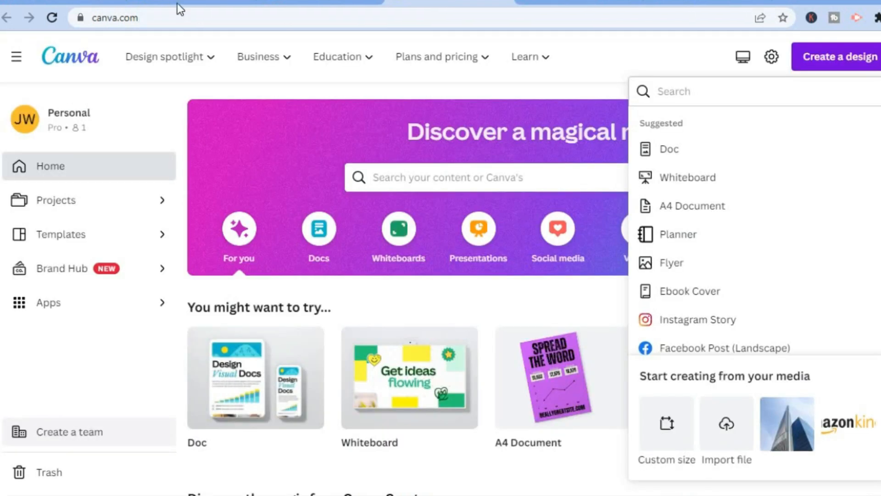
{"action": "left_click", "coordinate": [321, 4]}
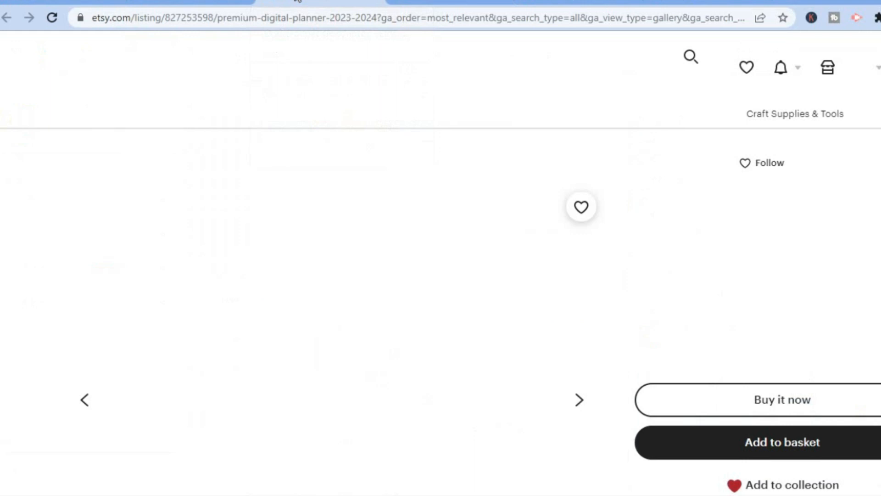
{"action": "left_click", "coordinate": [32, 264]}
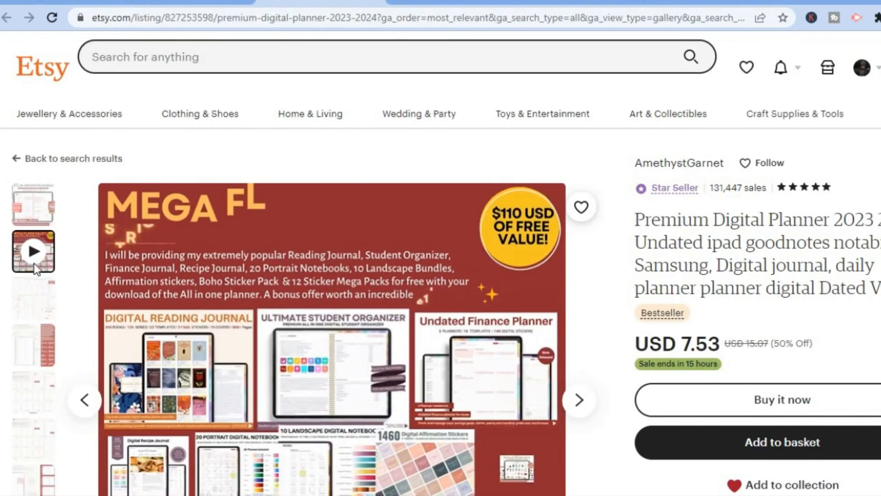
{"action": "left_click", "coordinate": [23, 357]}
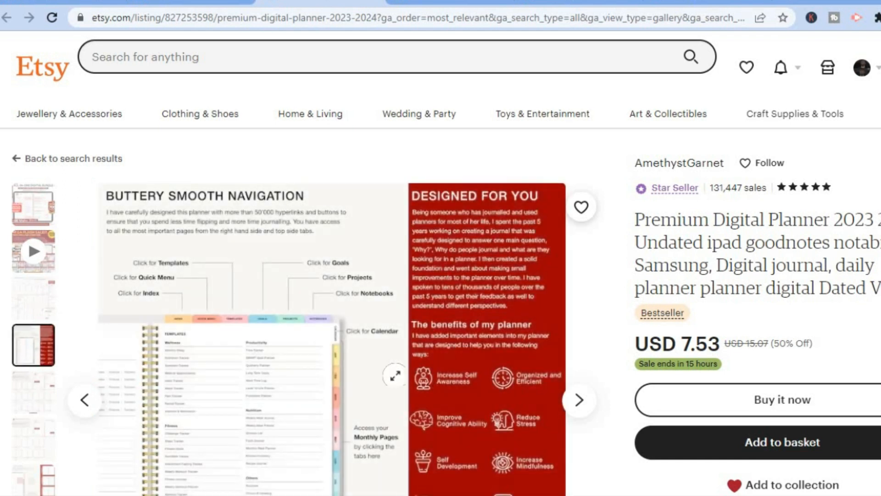
{"action": "scroll", "coordinate": [440, 262], "scroll_direction": "down", "scroll_amount": 9}
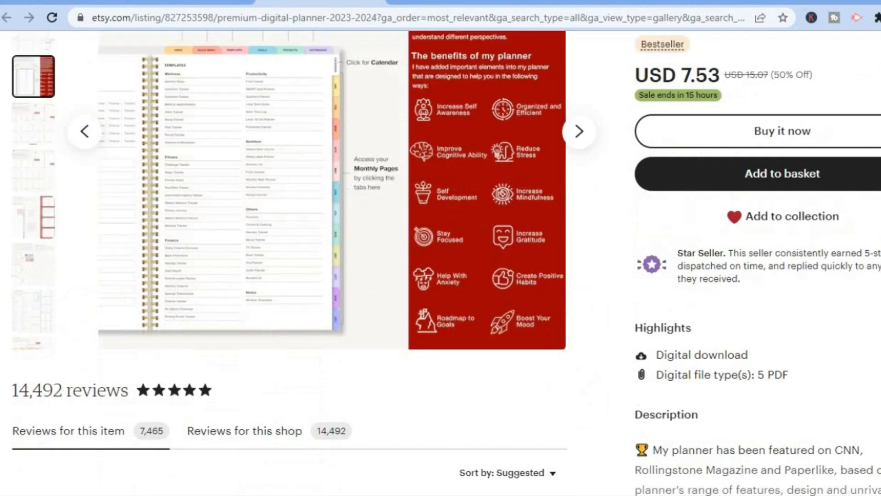
{"action": "scroll", "coordinate": [440, 261], "scroll_direction": "up", "scroll_amount": 6}
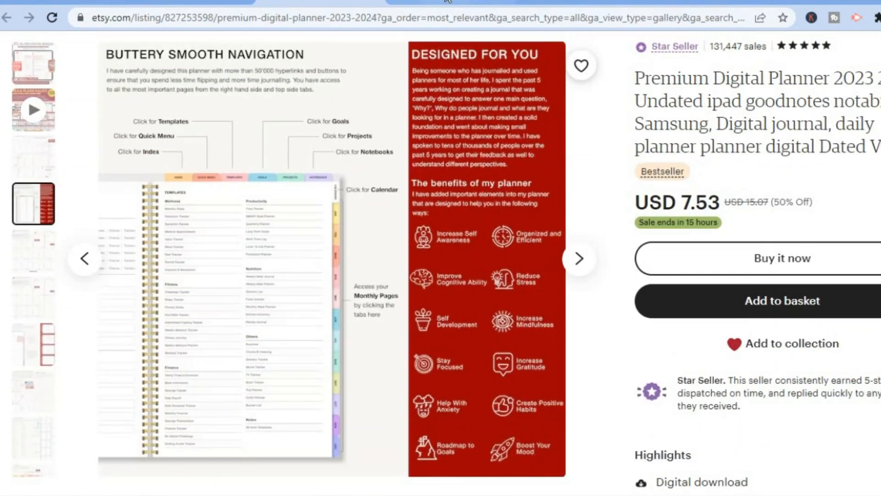
- Switch back to Canva's home page and search the templates for "digital planner mockup"
{"action": "left_click", "coordinate": [464, 4]}
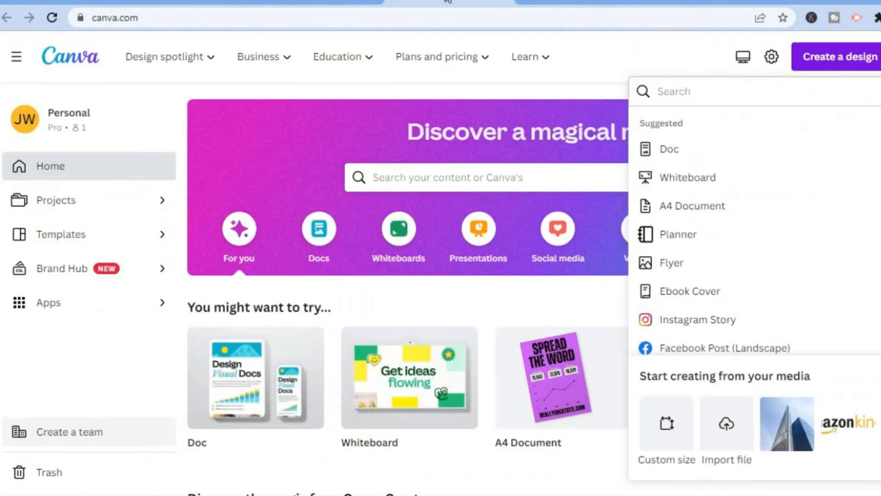
{"action": "left_click", "coordinate": [497, 175]}
{"action": "type", "text": "di"}
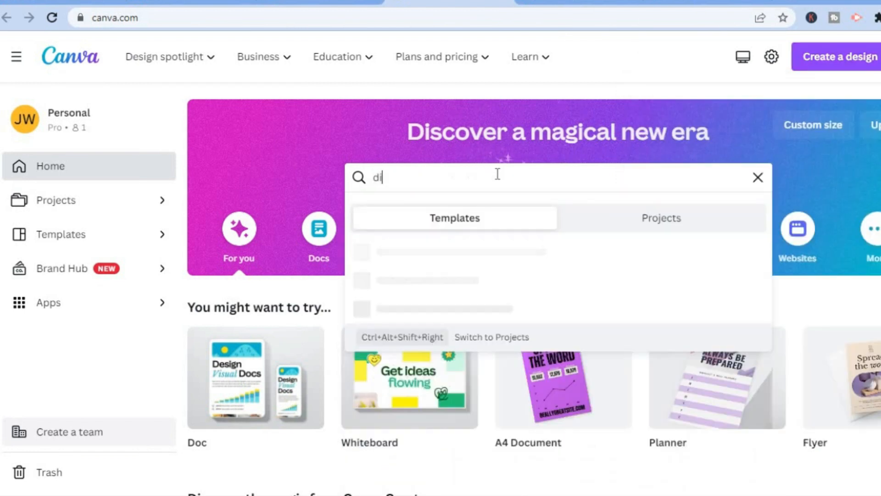
{"action": "type", "text": "git"}
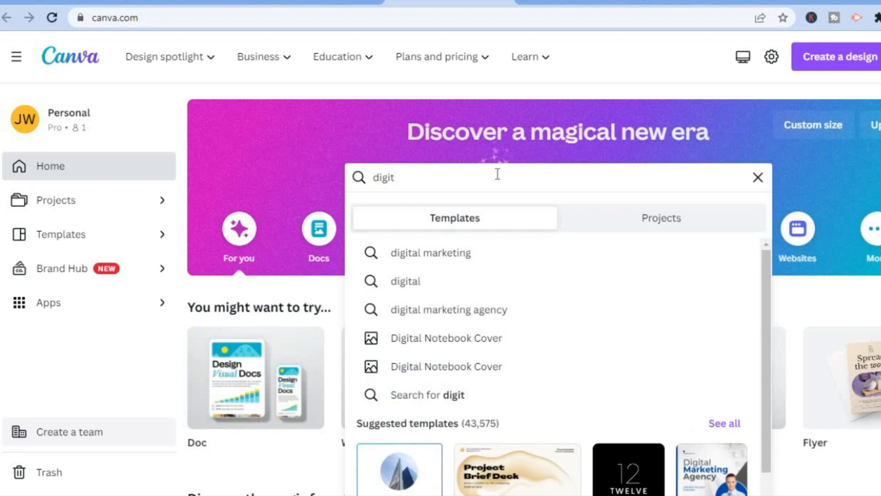
{"action": "type", "text": "al planner"}
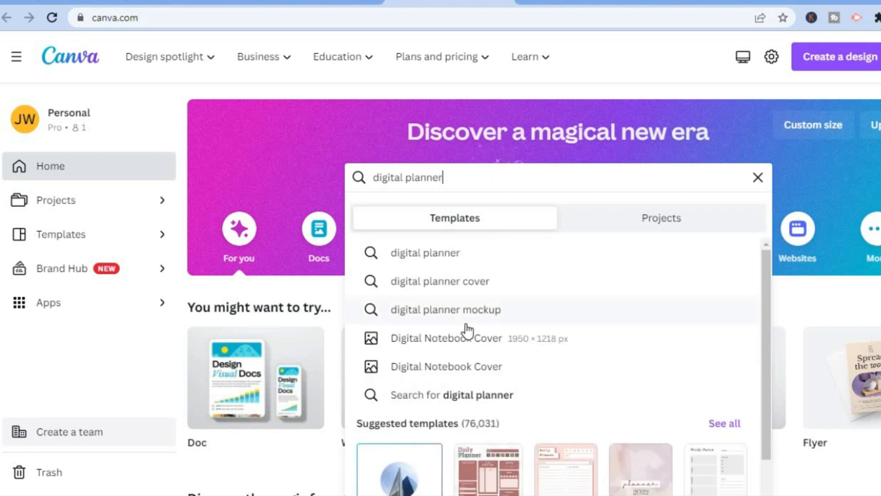
{"action": "left_click", "coordinate": [467, 316]}
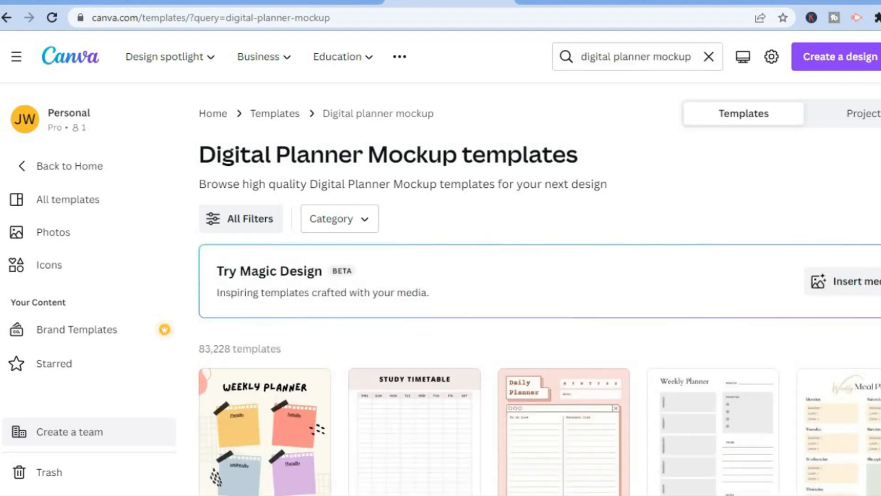
- Browse the digital planner mockup templates for a layout suited to presenting the planner
{"action": "scroll", "coordinate": [539, 289], "scroll_direction": "down", "scroll_amount": 10}
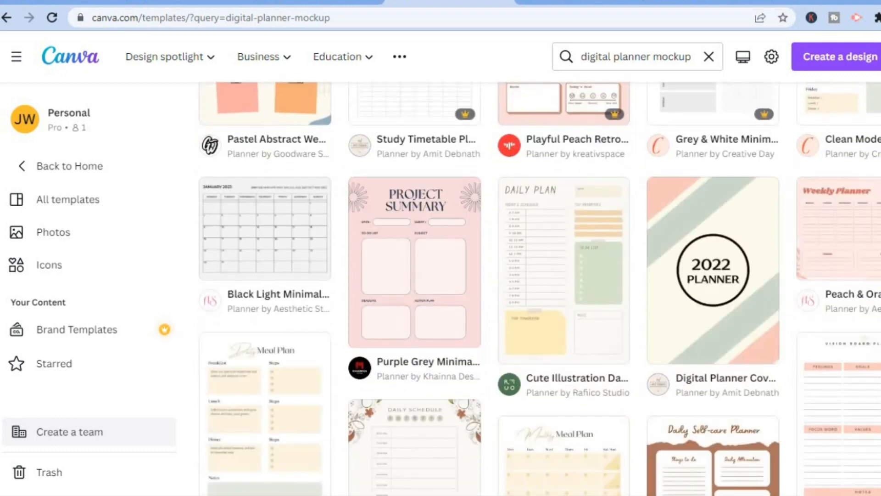
{"action": "scroll", "coordinate": [519, 289], "scroll_direction": "down", "scroll_amount": 7}
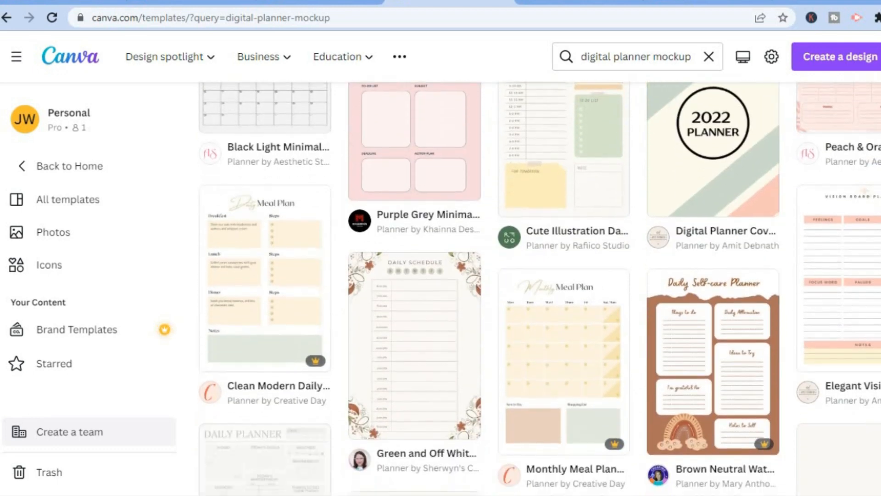
{"action": "scroll", "coordinate": [519, 288], "scroll_direction": "down", "scroll_amount": 9}
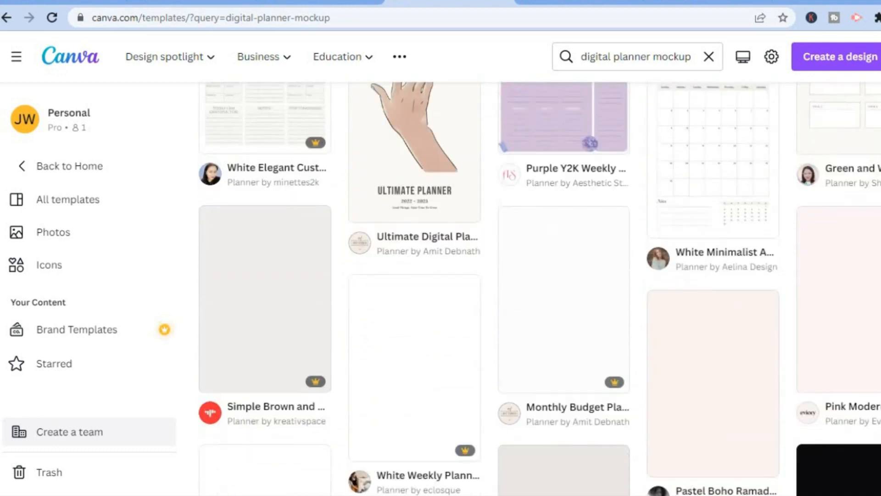
{"action": "scroll", "coordinate": [519, 288], "scroll_direction": "down", "scroll_amount": 1}
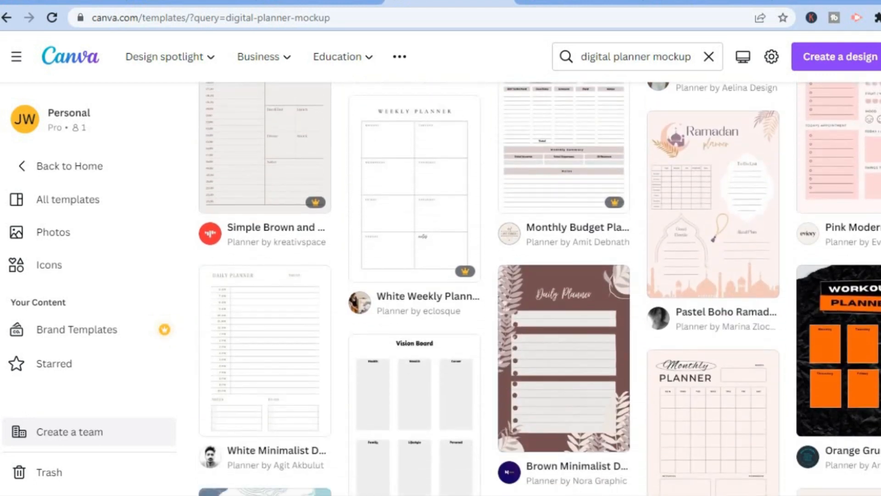
{"action": "scroll", "coordinate": [519, 288], "scroll_direction": "down", "scroll_amount": 4}
{"action": "scroll", "coordinate": [519, 288], "scroll_direction": "down", "scroll_amount": 4}
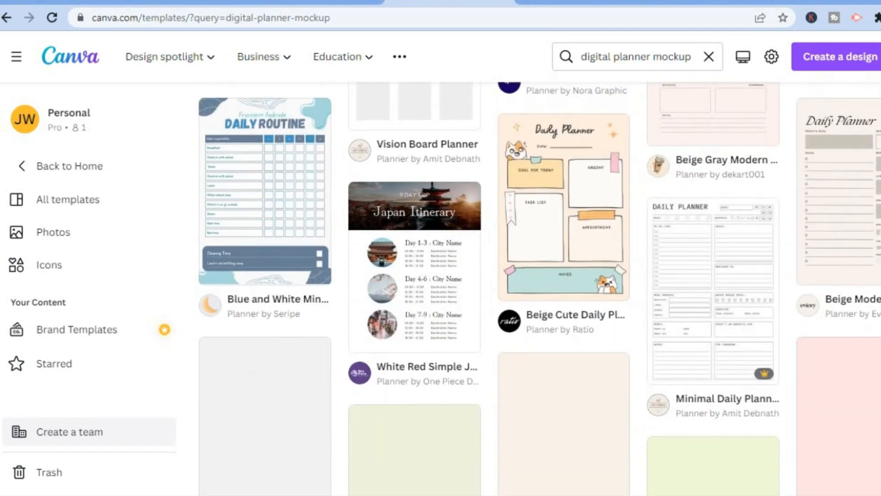
{"action": "scroll", "coordinate": [519, 288], "scroll_direction": "down", "scroll_amount": 4}
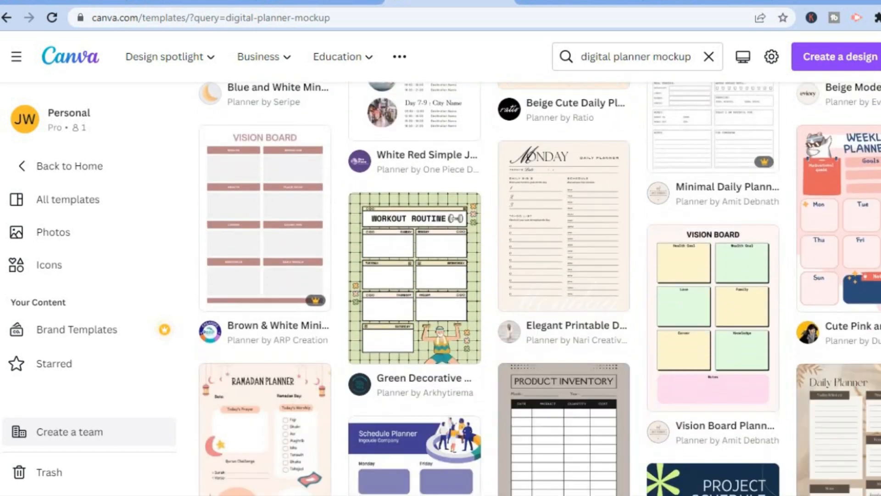
{"action": "scroll", "coordinate": [519, 288], "scroll_direction": "up", "scroll_amount": 1}
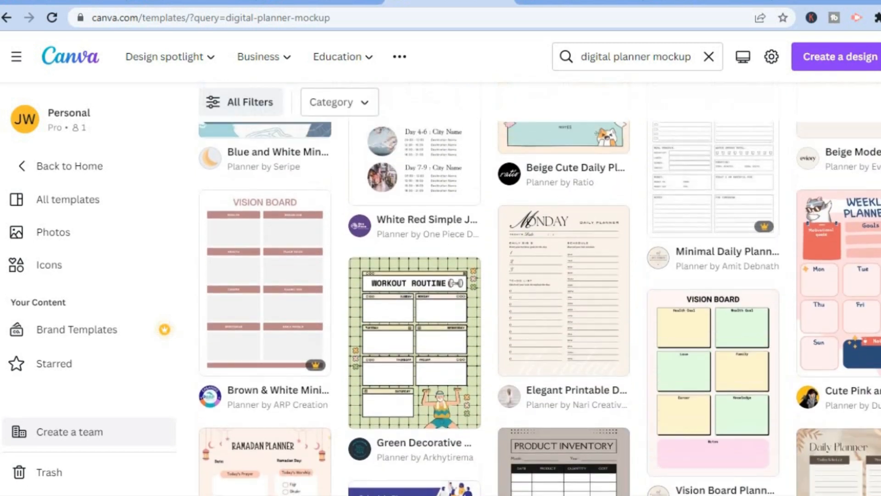